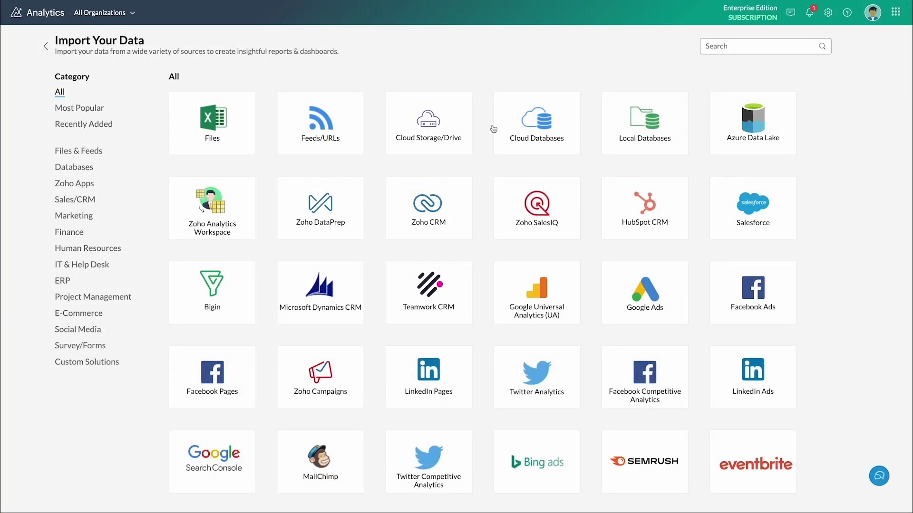
# - Browse the Files & Feeds, Databases, Sales/CRM and Marketing import source categories
pyautogui.moveTo(250, 141)
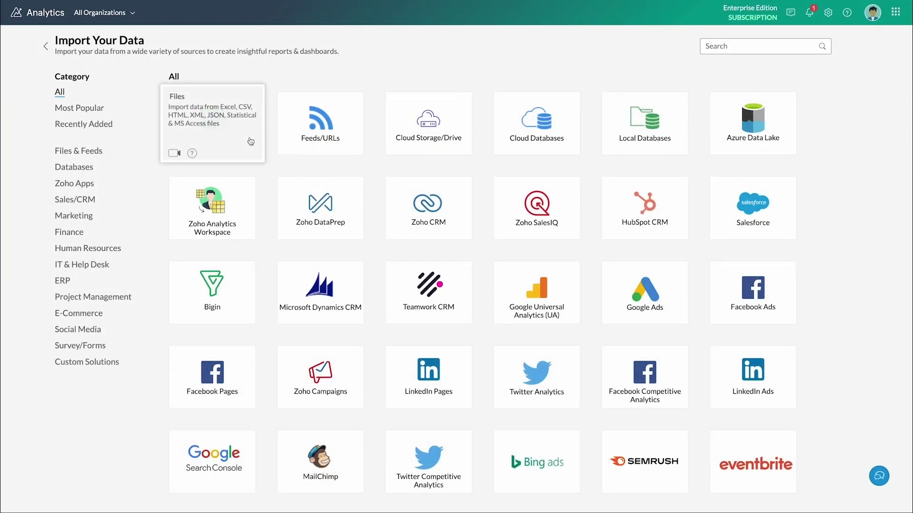
pyautogui.click(83, 154)
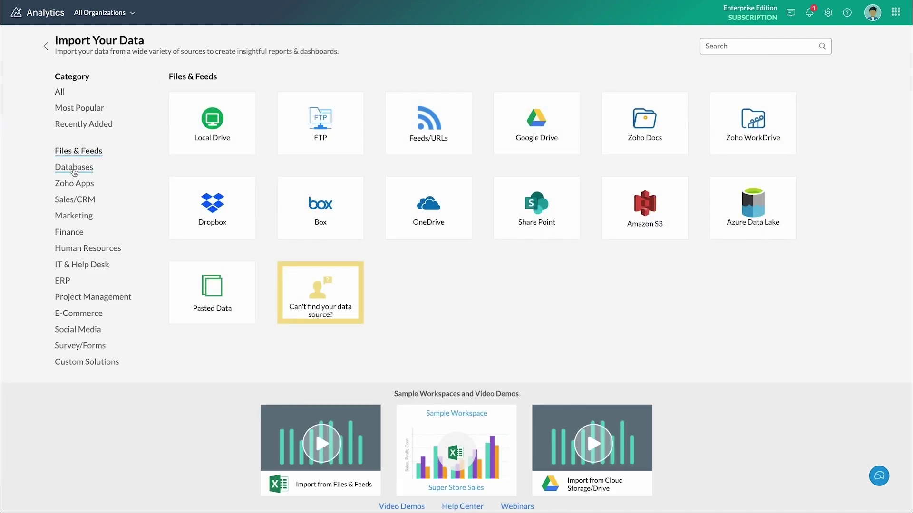
pyautogui.click(74, 170)
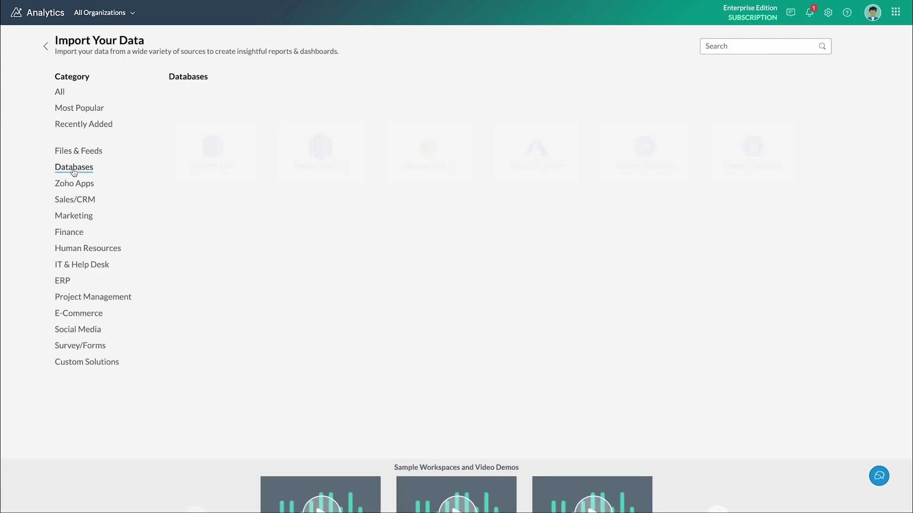
pyautogui.click(70, 201)
pyautogui.click(71, 217)
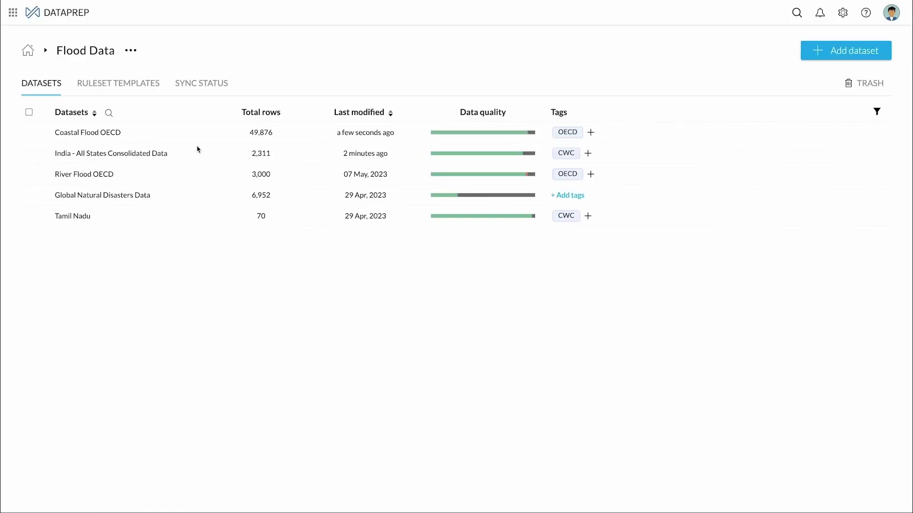
# - Open the India - All States Consolidated Data dataset and bring up the Combine > Append transformation
pyautogui.click(149, 157)
pyautogui.click(141, 159)
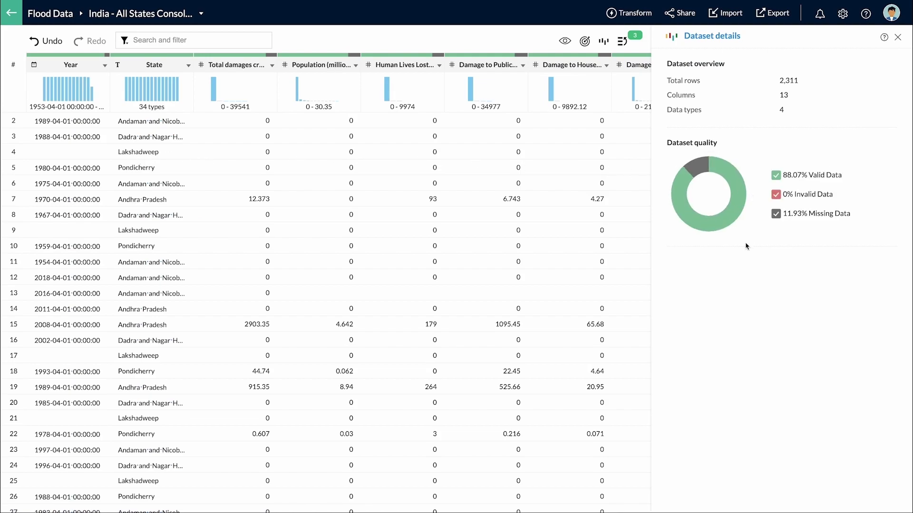
pyautogui.hscroll(5, 559, 240)
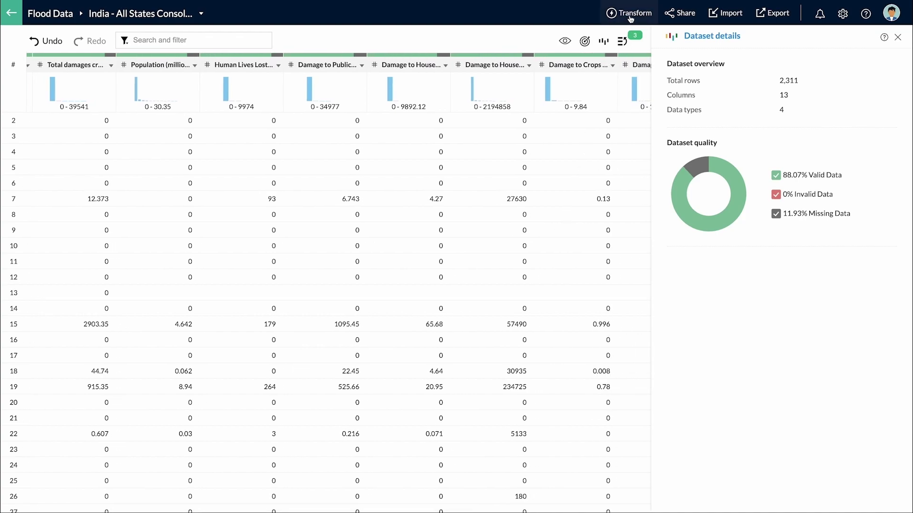
pyautogui.moveTo(597, 58)
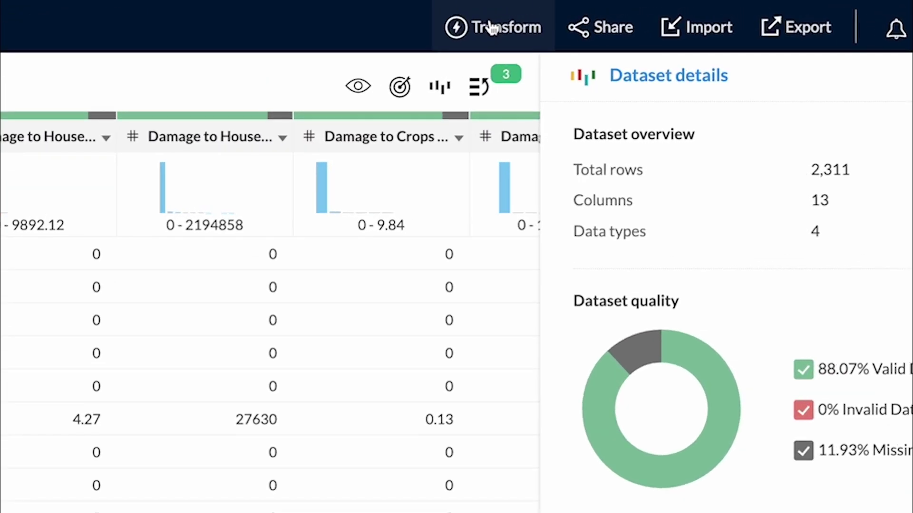
pyautogui.click(491, 28)
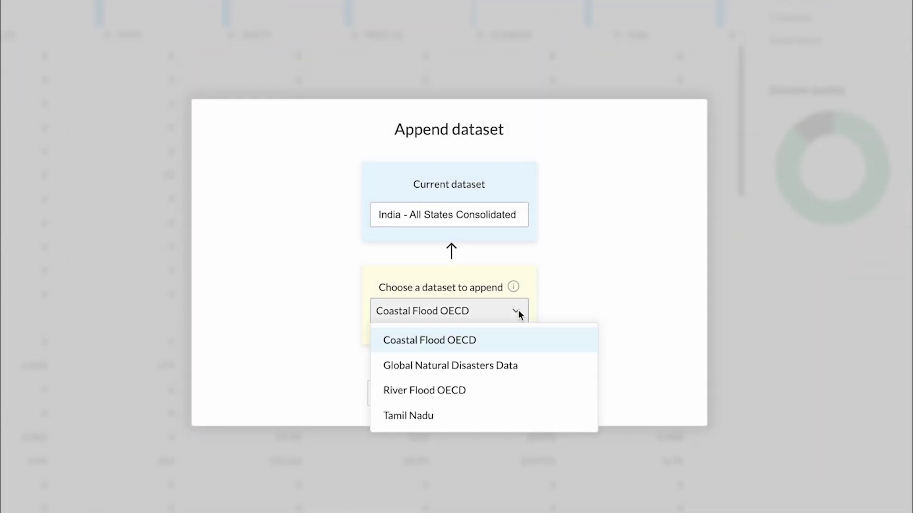
# - Append Tamil Nadu to India - All States Consolidated Data with matched columns and open the result
pyautogui.click(490, 414)
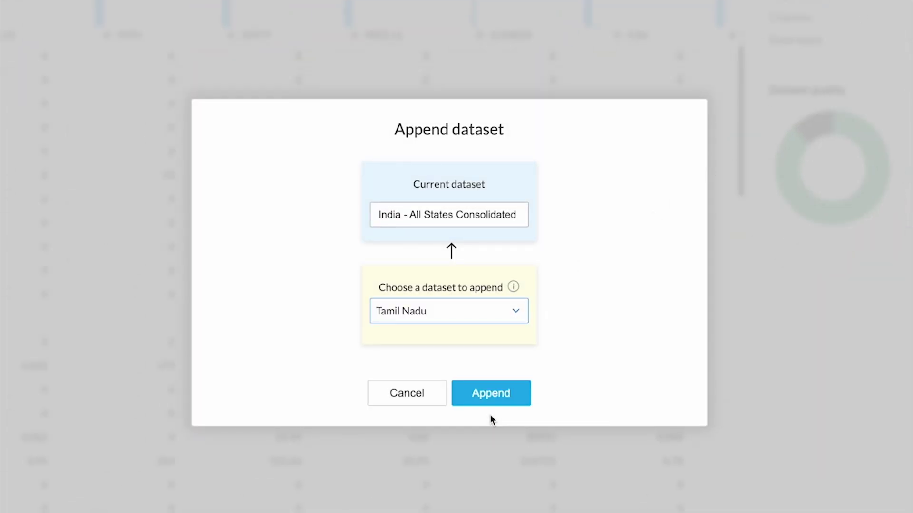
pyautogui.click(495, 398)
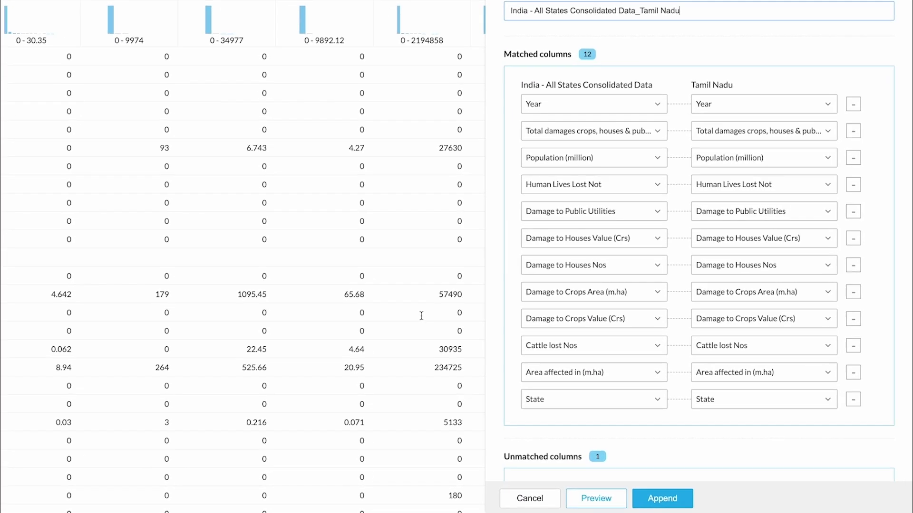
pyautogui.scroll(-3, 874, 451)
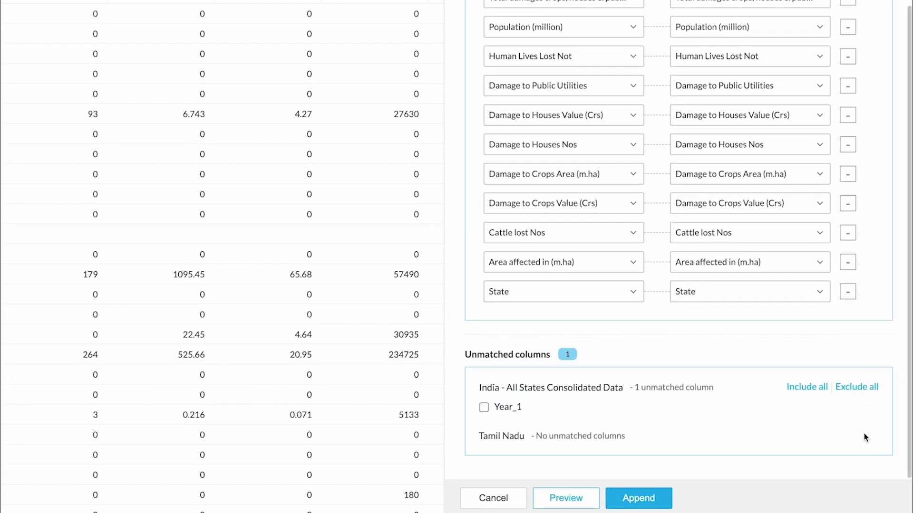
pyautogui.click(631, 504)
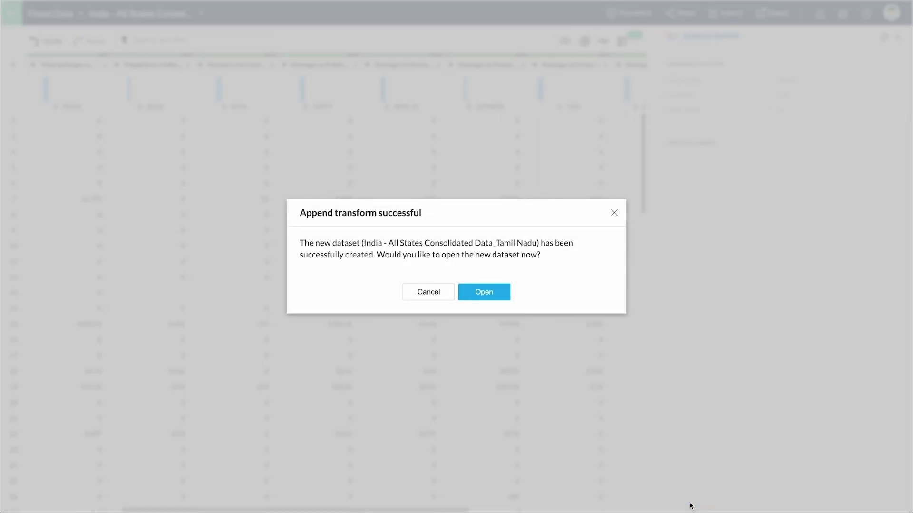
pyautogui.click(497, 296)
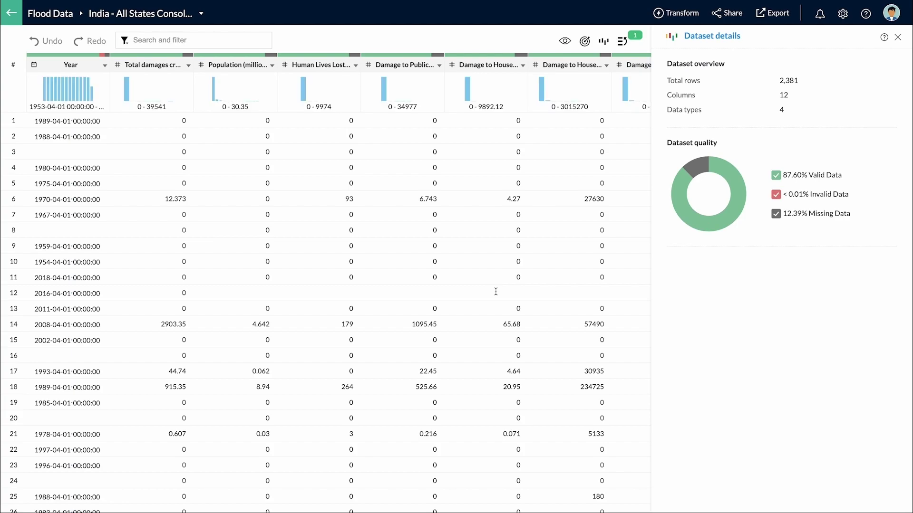
# - Split Coastal Flood OECD's REF_AREA at ': ' into area code and area name columns
pyautogui.hscroll(6, 496, 292)
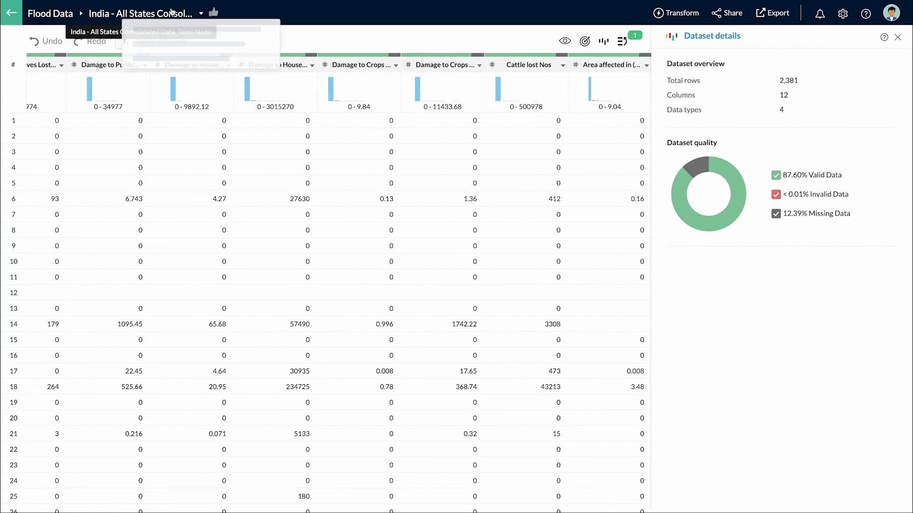
pyautogui.click(173, 51)
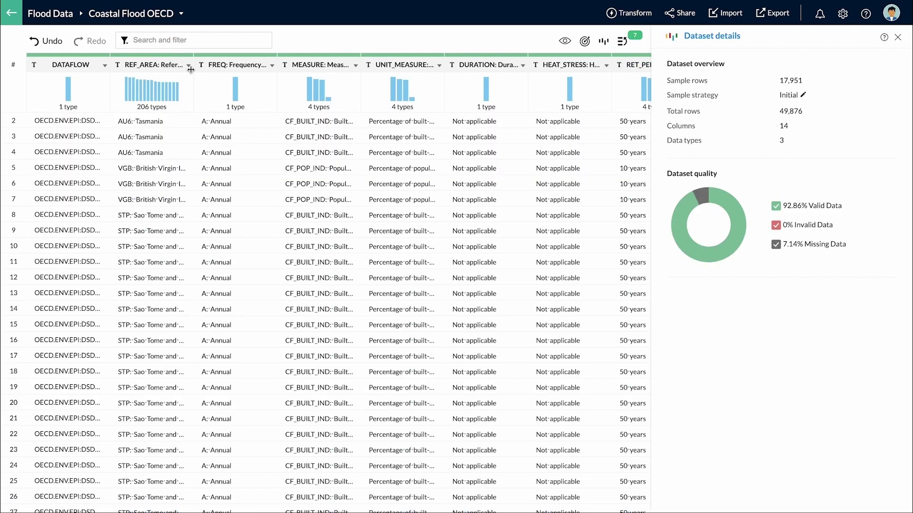
pyautogui.moveTo(190, 70); pyautogui.dragTo(238, 70)
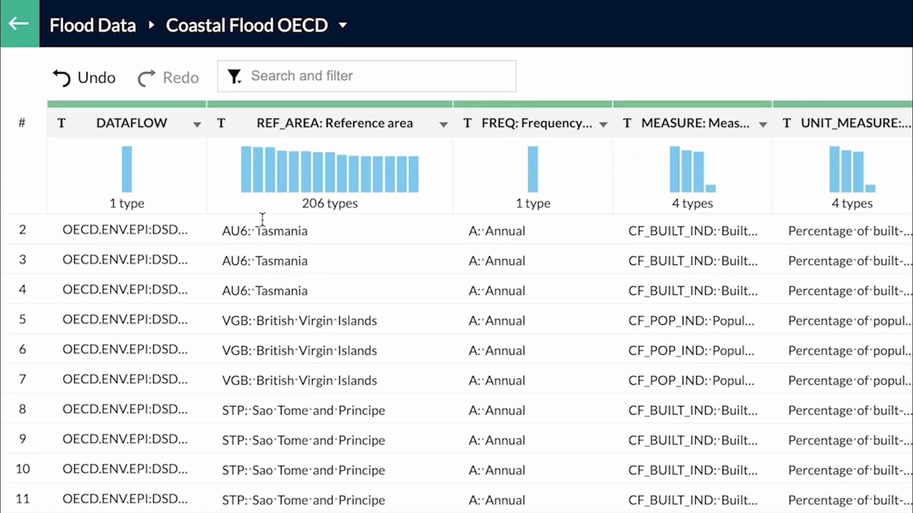
pyautogui.moveTo(247, 233); pyautogui.dragTo(258, 233)
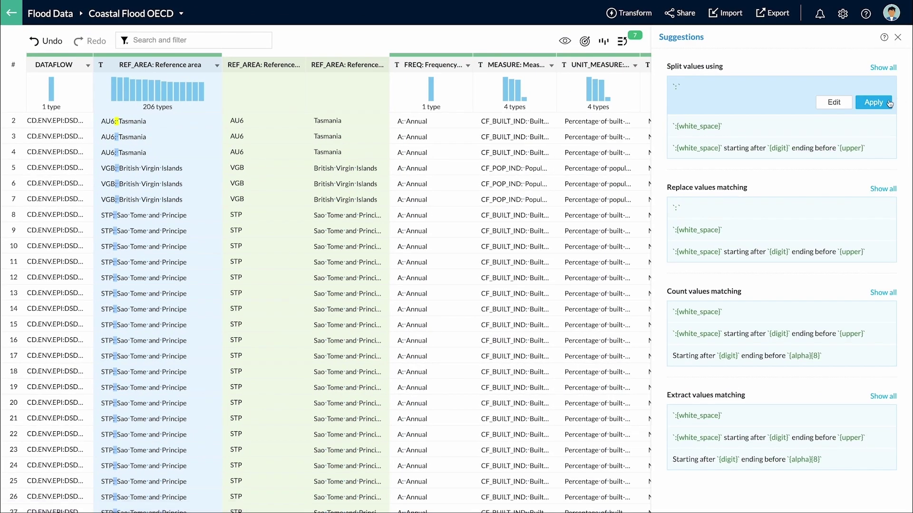
pyautogui.click(882, 102)
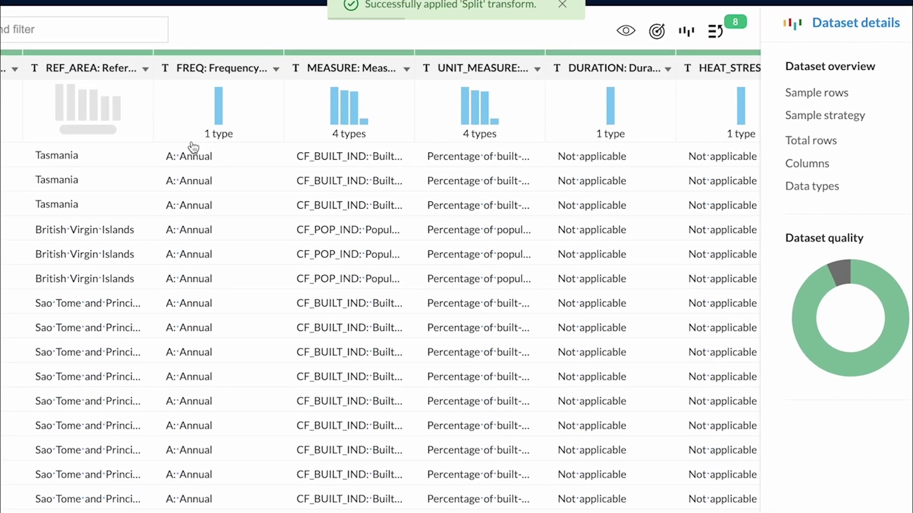
# - Strip the 'A: ' prefix from the FREQ values so they read just Annual
pyautogui.moveTo(166, 156); pyautogui.dragTo(182, 159)
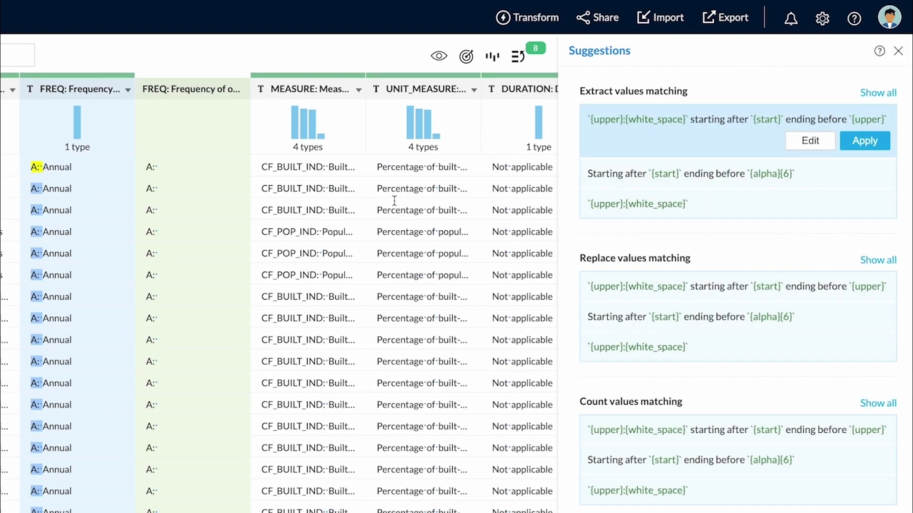
pyautogui.click(743, 288)
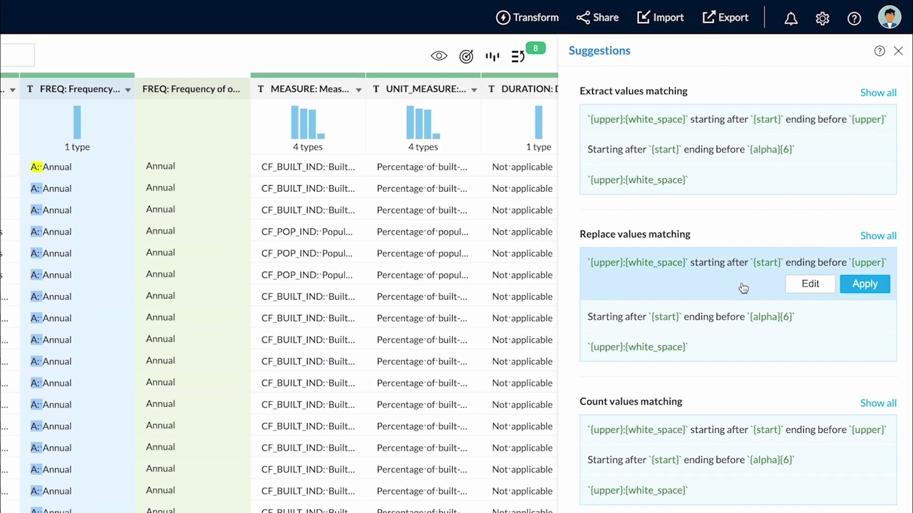
pyautogui.click(861, 283)
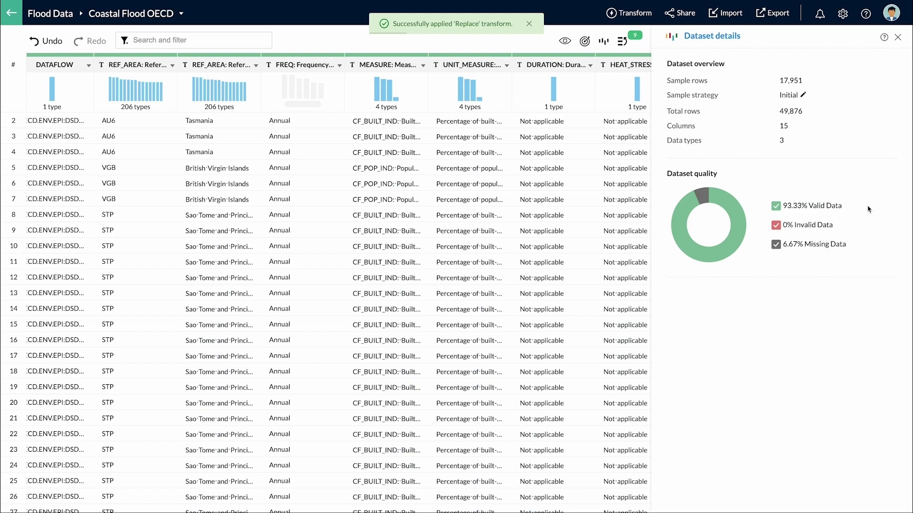
pyautogui.click(622, 41)
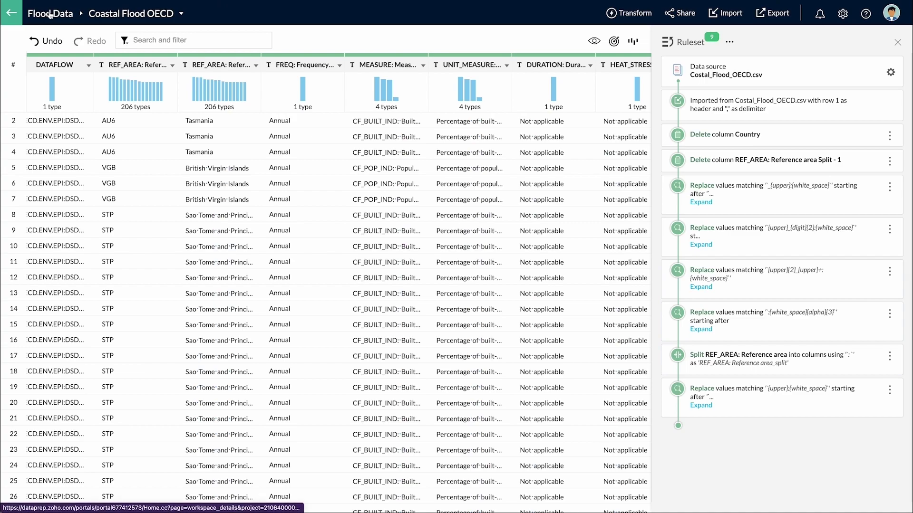
# - Return to the Flood Data datasets list and mark Coastal Flood OECD as ready to use
pyautogui.click(51, 13)
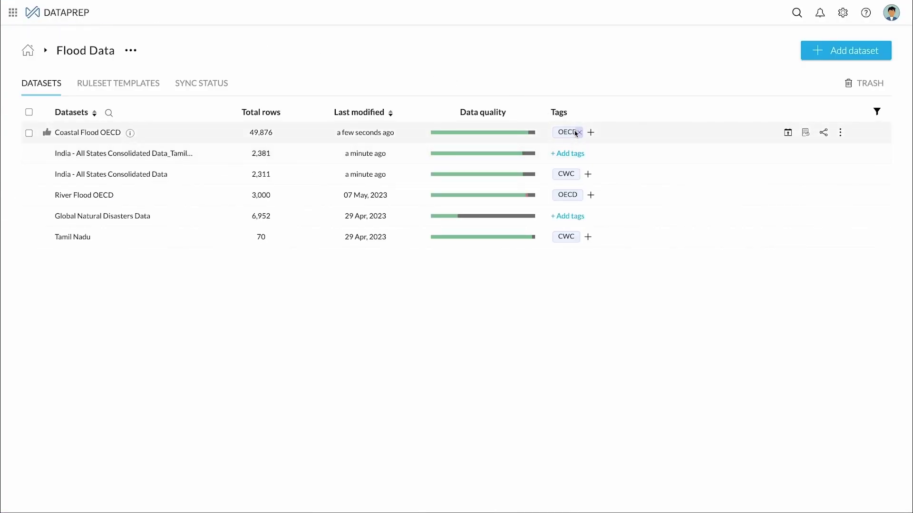
pyautogui.click(47, 155)
pyautogui.click(46, 134)
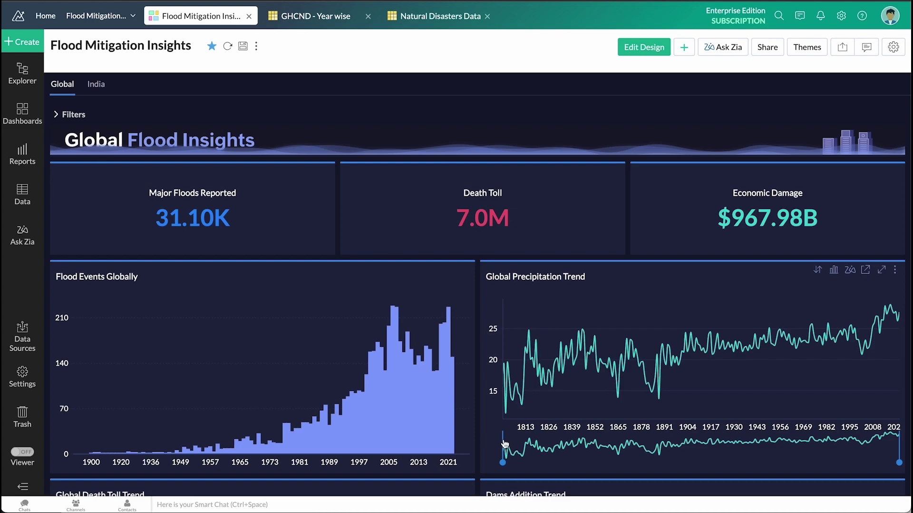
# - Narrow the Global Precipitation Trend chart to 2009–2023 and check the GHCND - Year wise table
pyautogui.moveTo(504, 443); pyautogui.dragTo(874, 449)
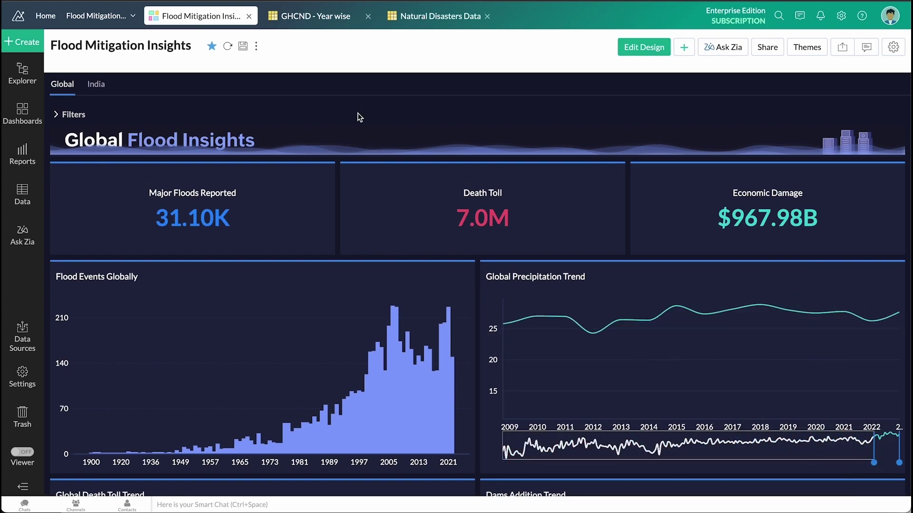
pyautogui.click(325, 21)
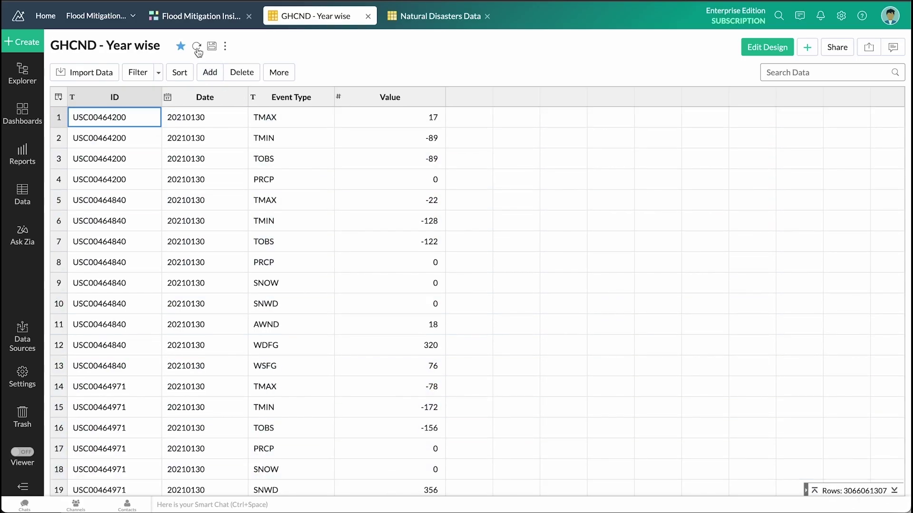
pyautogui.click(199, 19)
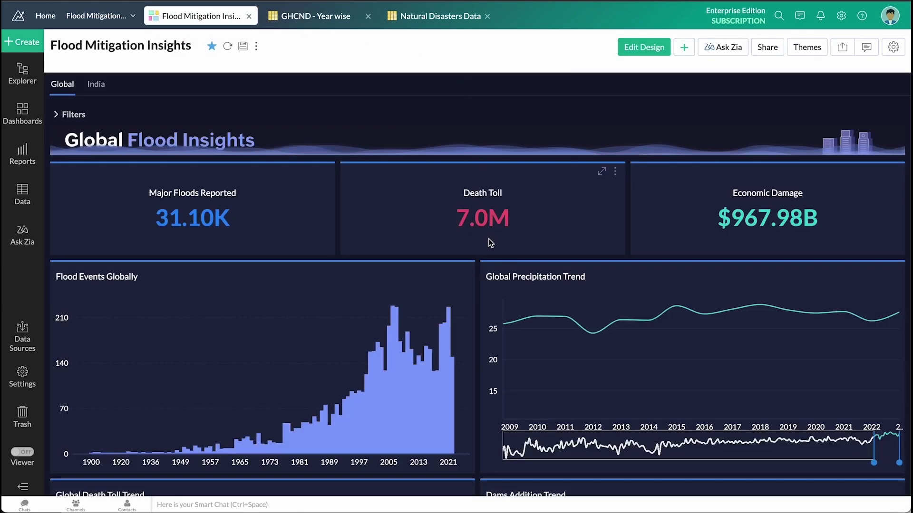
pyautogui.scroll(-5, 478, 284)
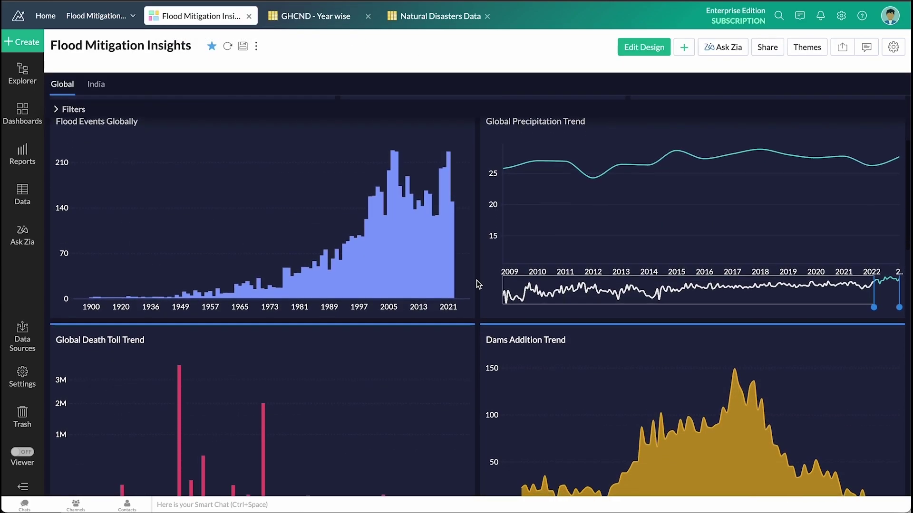
# - Zoom the River Flood map into Europe and Asia, then scroll to the Pareto Analysis chart
pyautogui.scroll(-1, 478, 285)
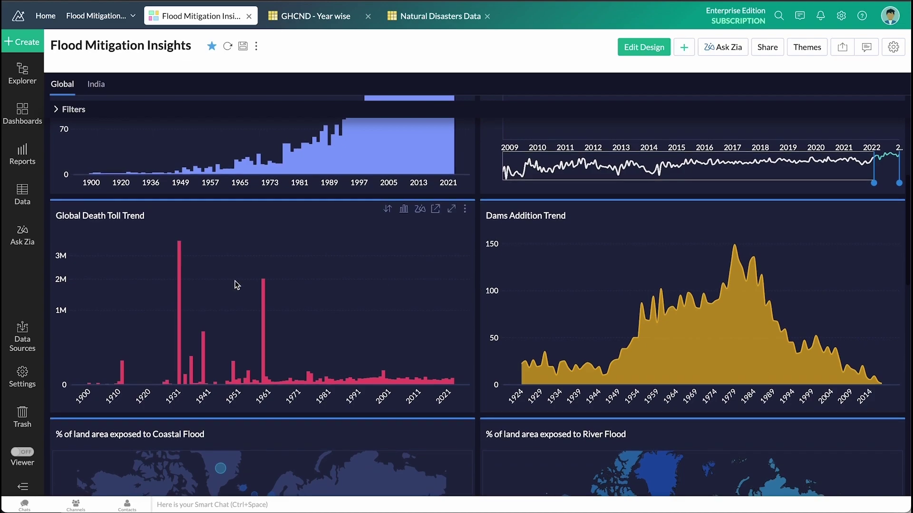
pyautogui.moveTo(174, 299)
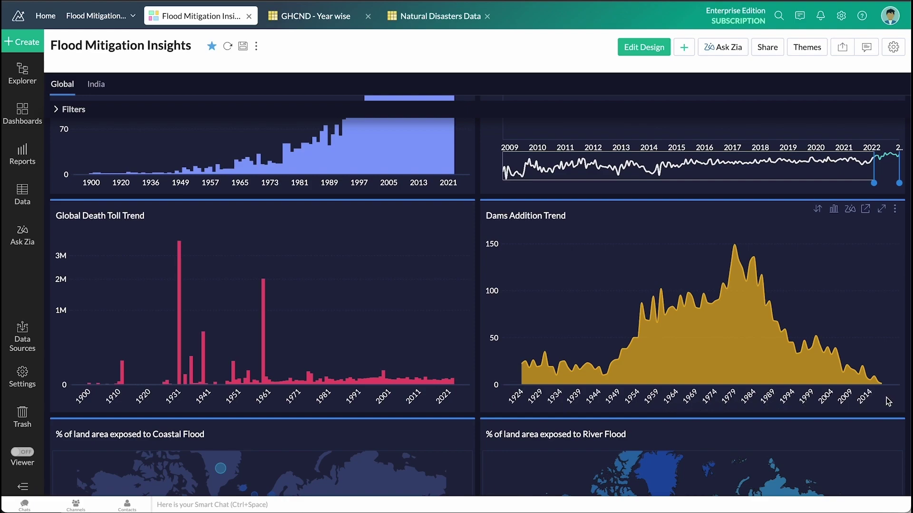
pyautogui.scroll(-5, 889, 402)
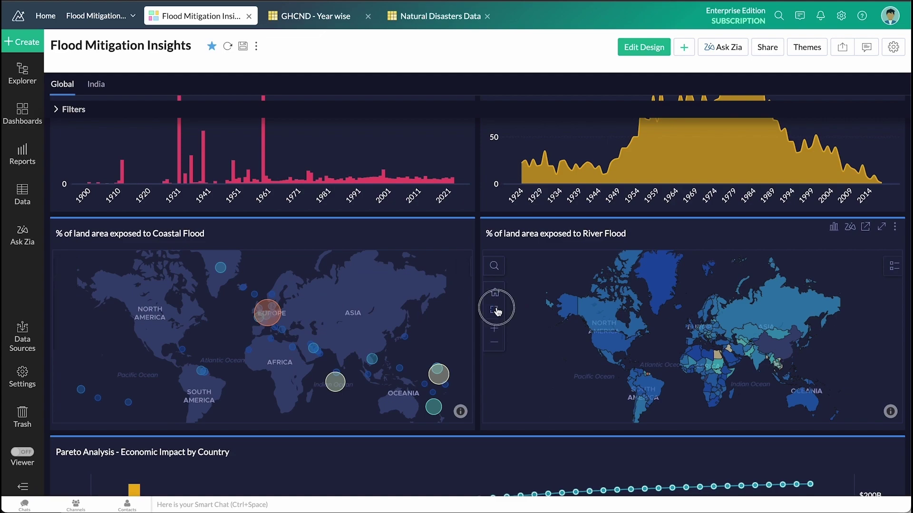
pyautogui.moveTo(675, 303); pyautogui.dragTo(787, 375)
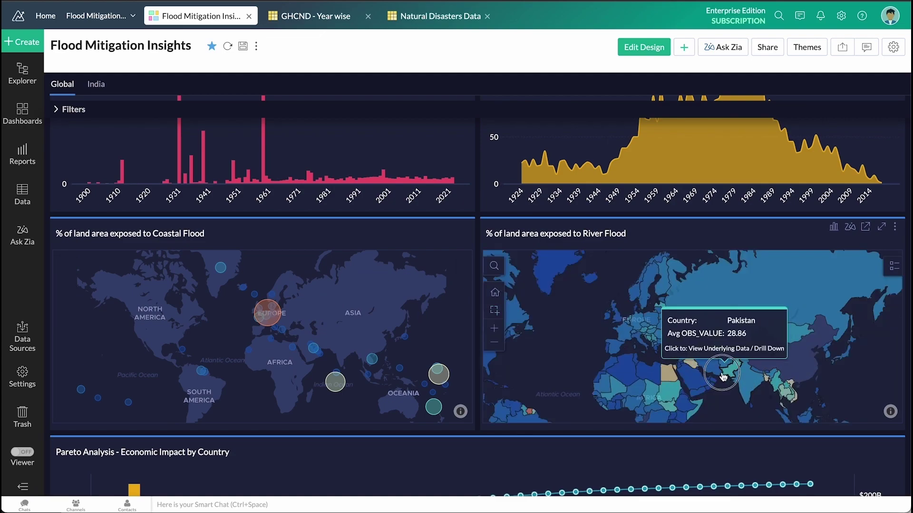
pyautogui.moveTo(729, 380); pyautogui.dragTo(676, 334)
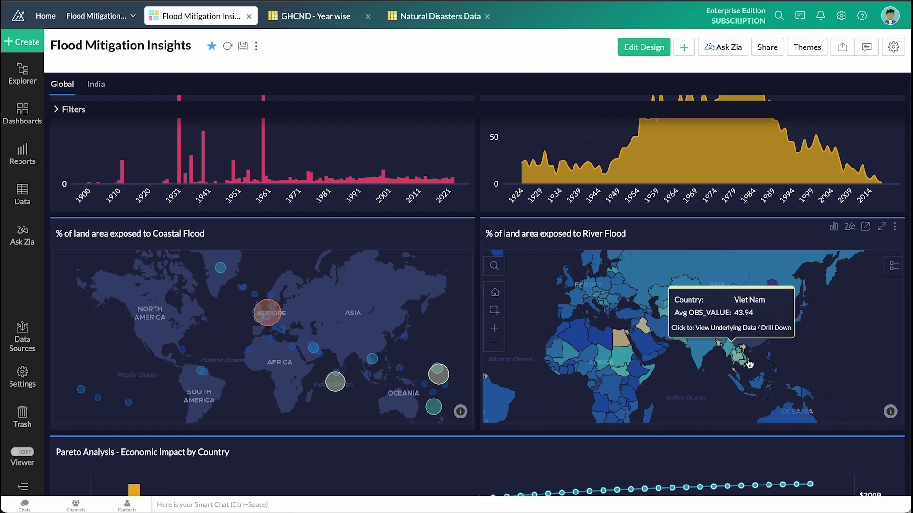
pyautogui.scroll(-5, 461, 310)
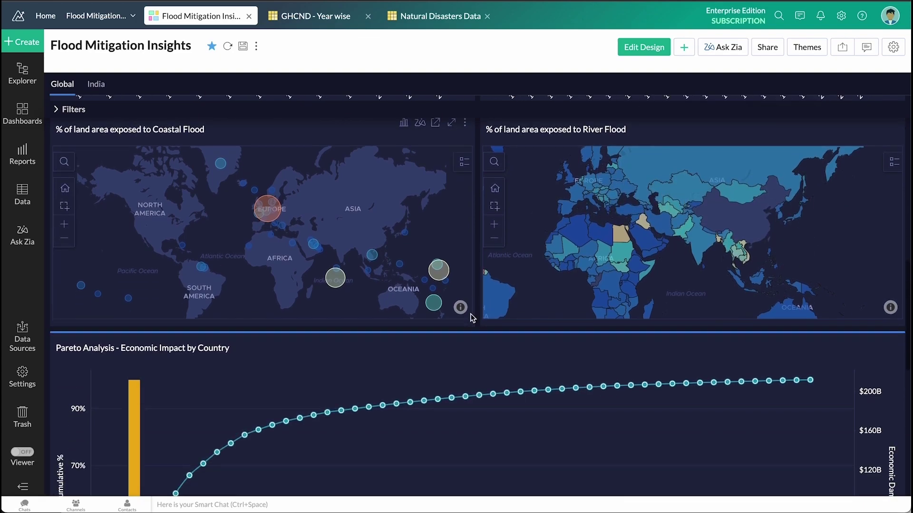
pyautogui.scroll(-2, 474, 314)
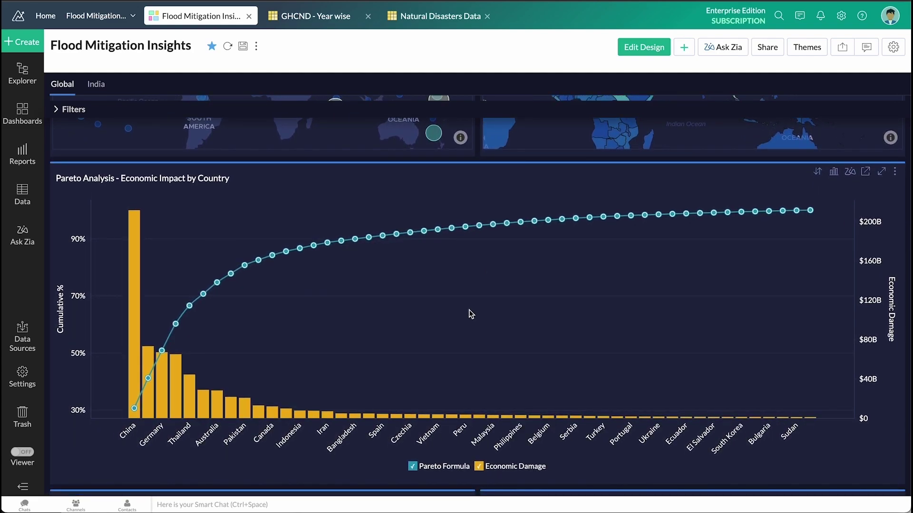
pyautogui.scroll(-1, 471, 314)
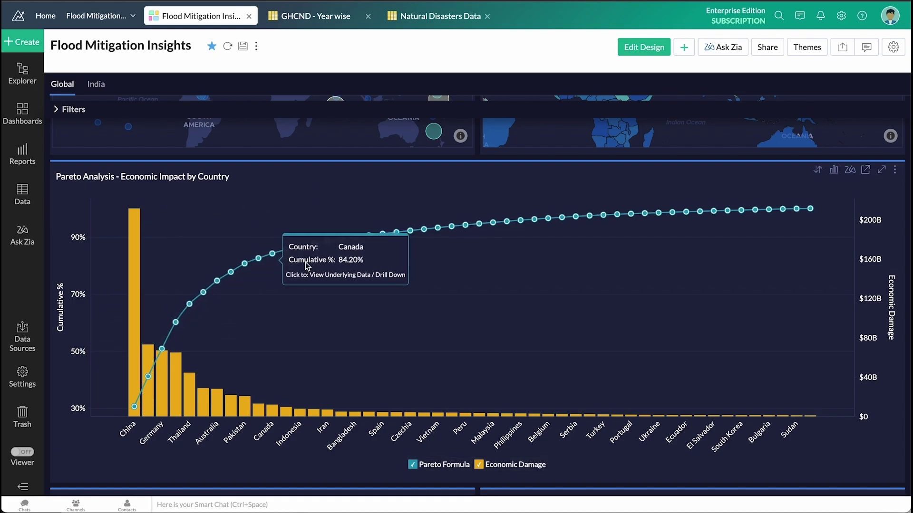
pyautogui.click(434, 16)
pyautogui.click(210, 72)
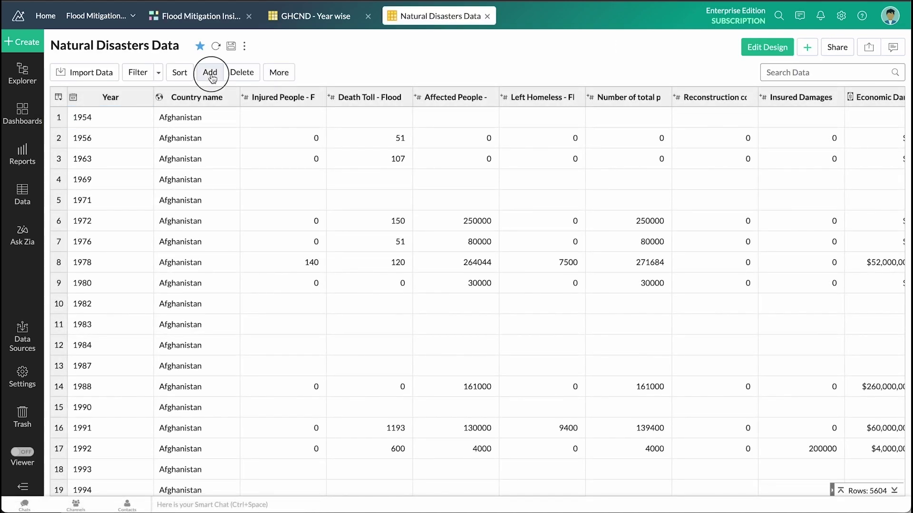
pyautogui.click(222, 189)
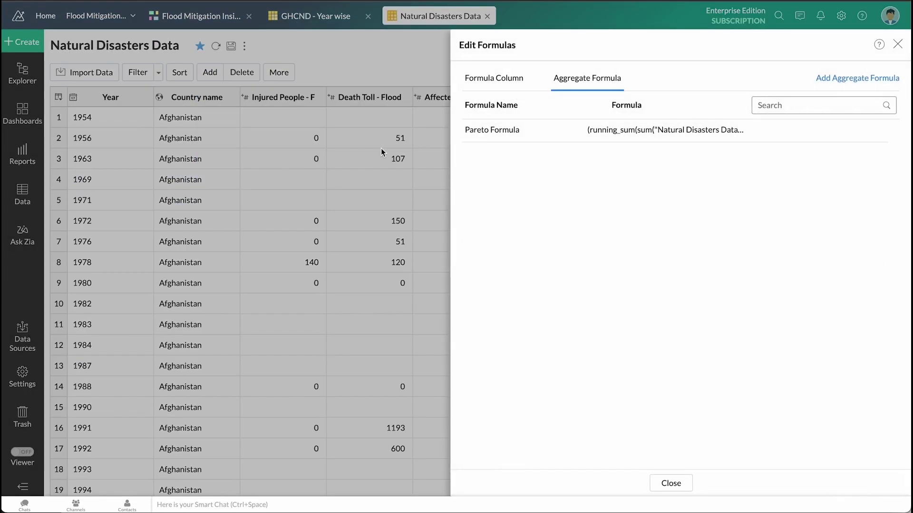
pyautogui.click(763, 135)
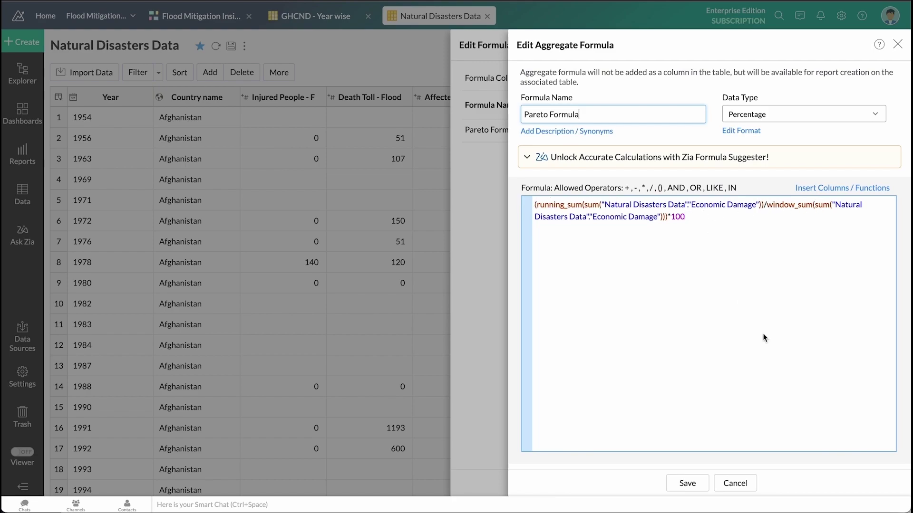
pyautogui.click(738, 482)
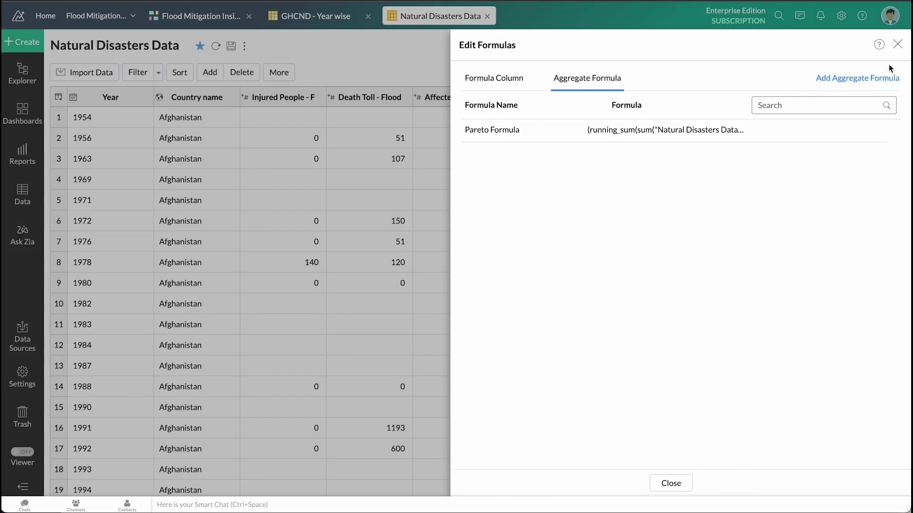
pyautogui.click(898, 45)
pyautogui.click(222, 18)
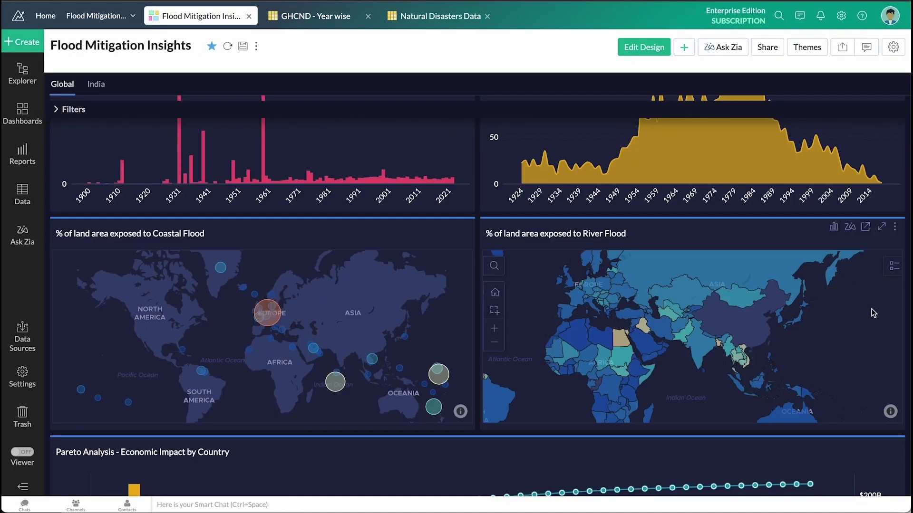
# - Ask Zia for death toll by years, filtered to the last 24 years
pyautogui.click(731, 54)
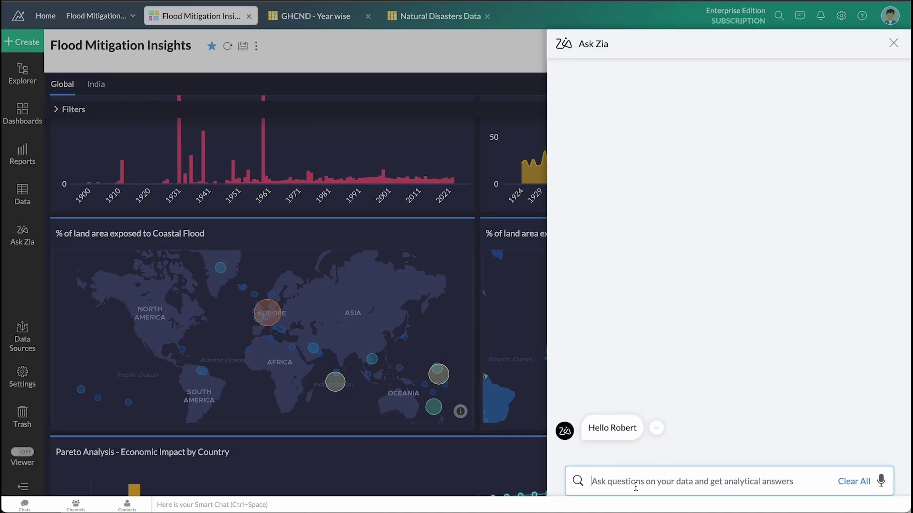
pyautogui.write('death toll')
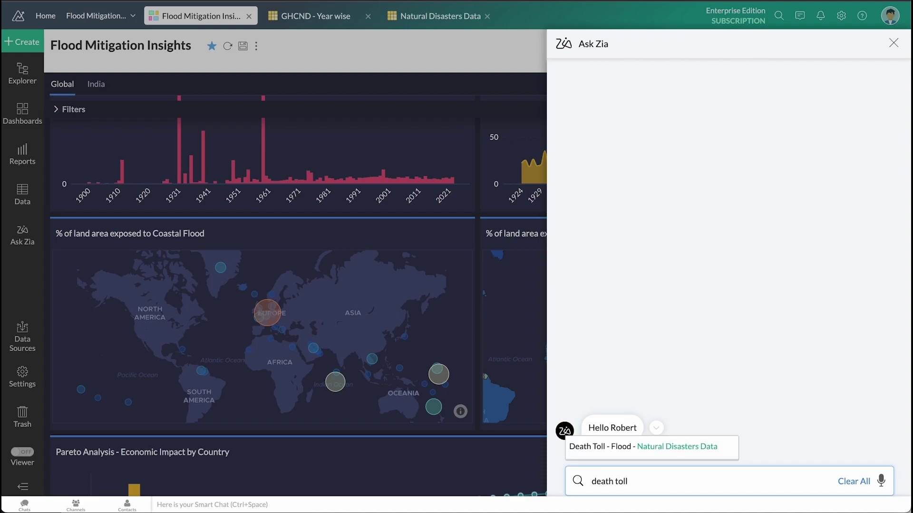
pyautogui.write(' by years')
pyautogui.press('Return')
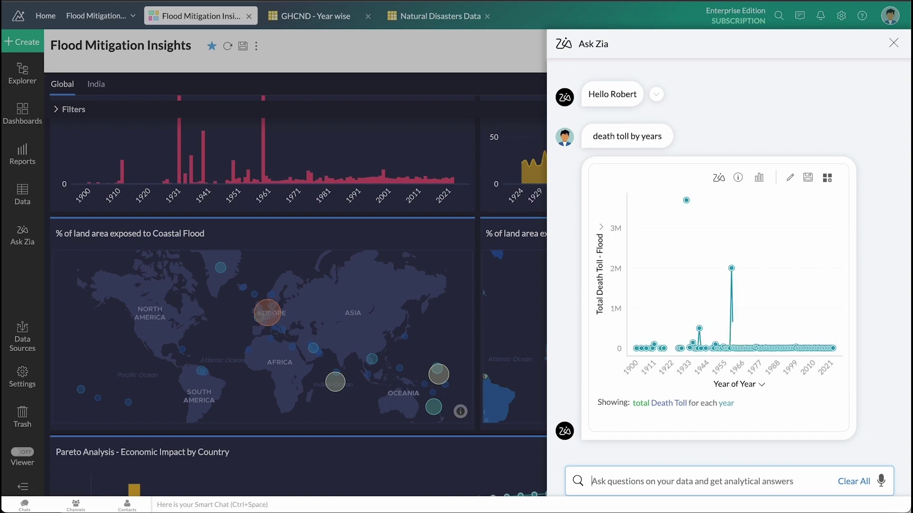
pyautogui.write('filter last 24 years')
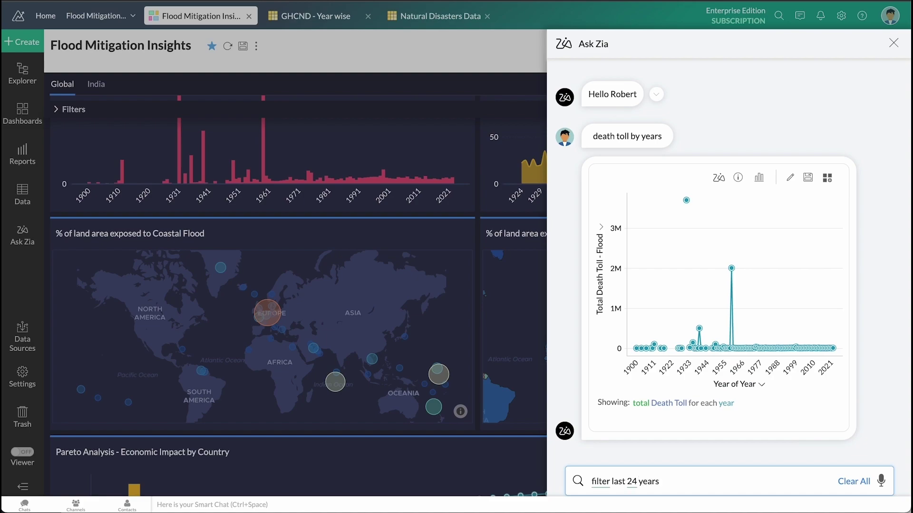
pyautogui.press('Return')
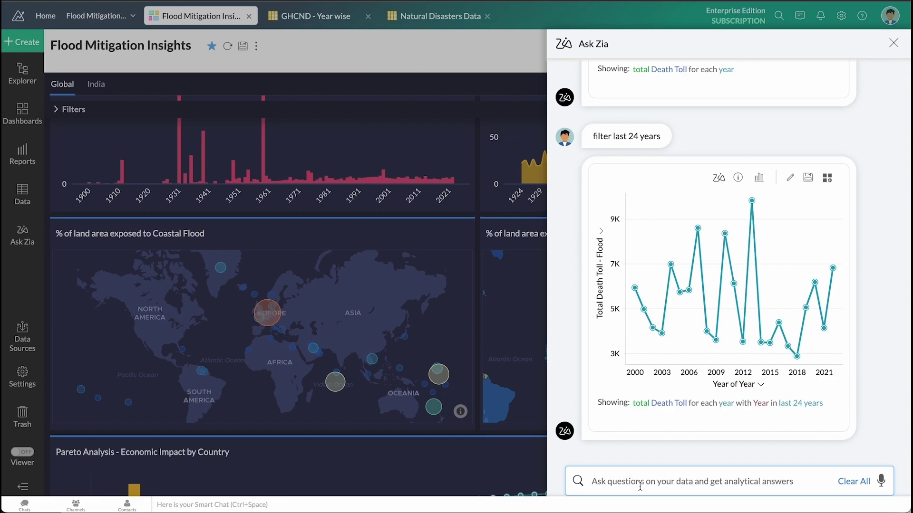
# - Group the death toll answer by Country and display it as a stacked bar chart
pyautogui.scroll(5, 871, 317)
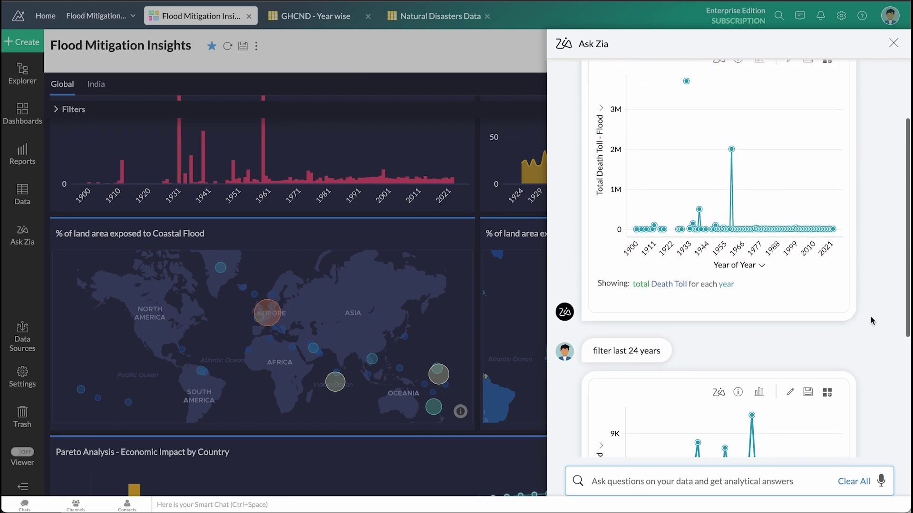
pyautogui.scroll(-7, 871, 316)
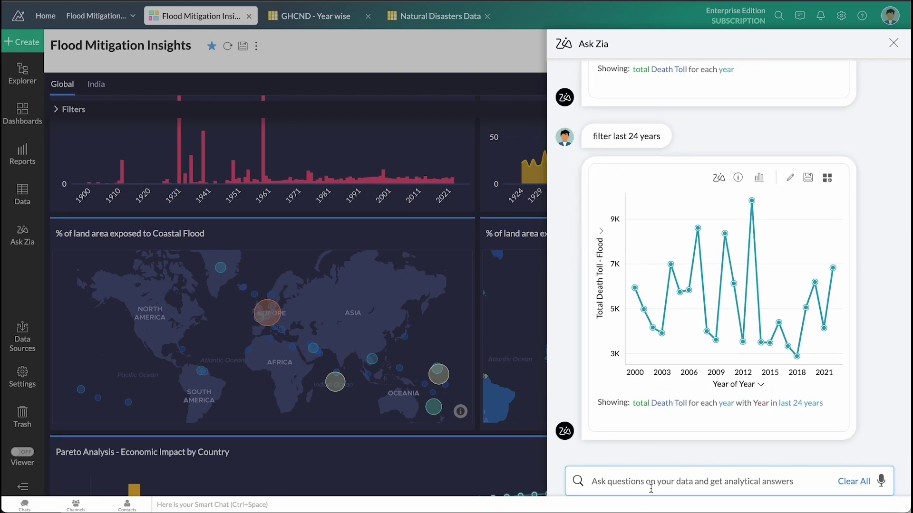
pyautogui.click(651, 487)
pyautogui.write('by co')
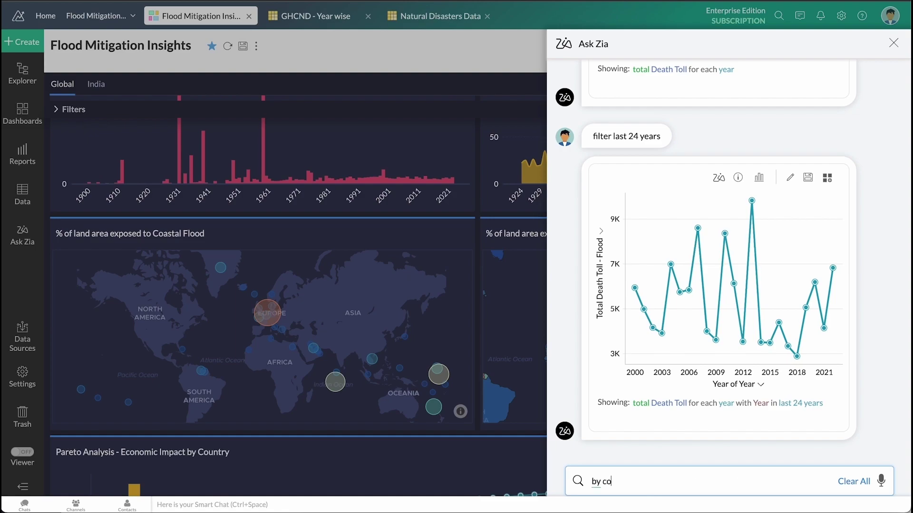
pyautogui.write('untry')
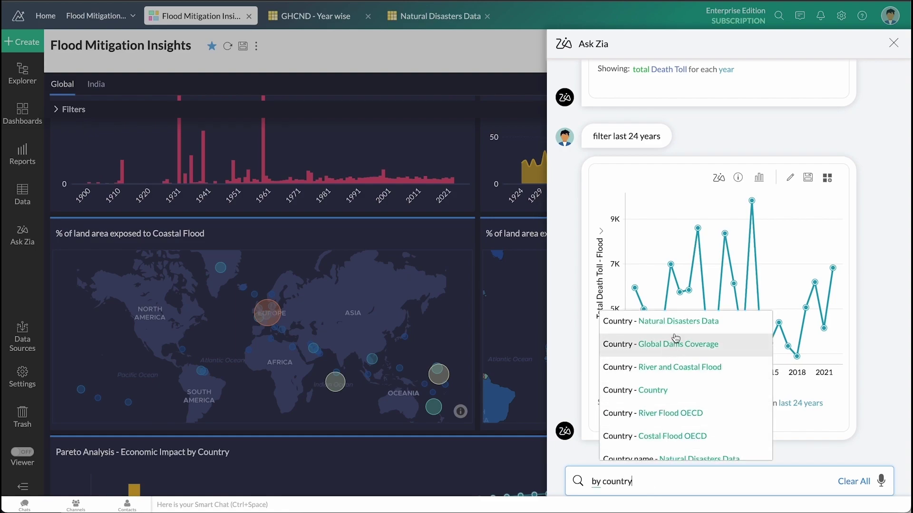
pyautogui.click(674, 328)
pyautogui.press('Return')
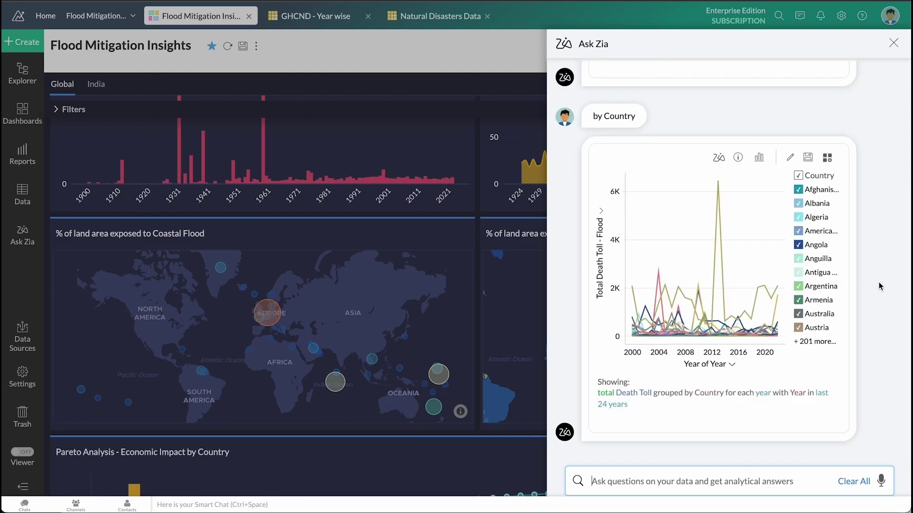
pyautogui.click(759, 158)
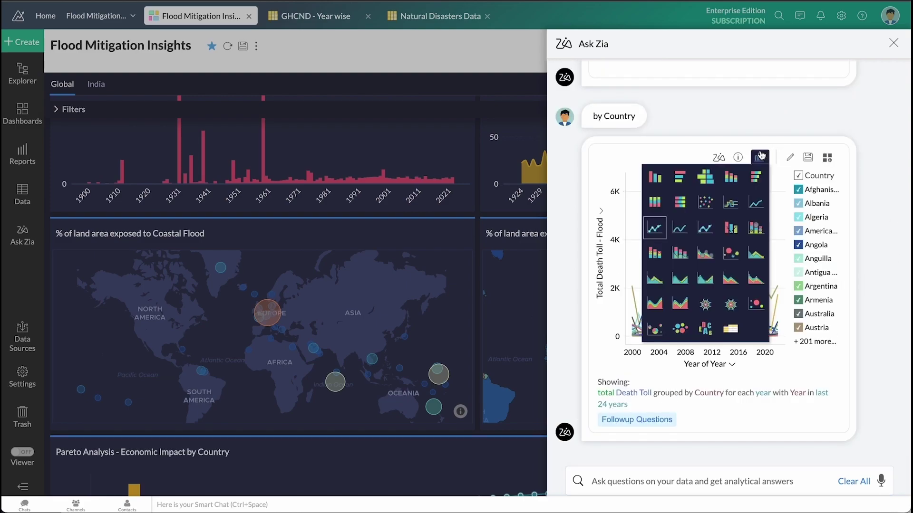
pyautogui.click(735, 174)
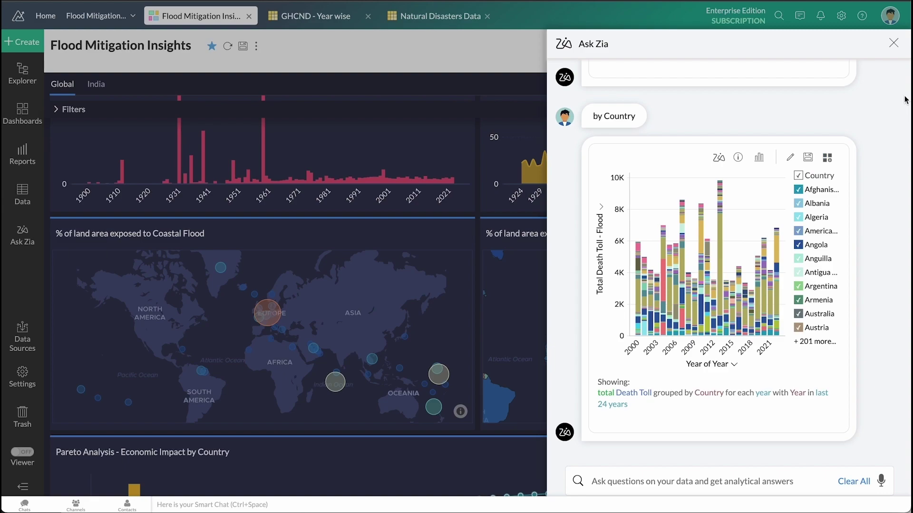
pyautogui.click(895, 44)
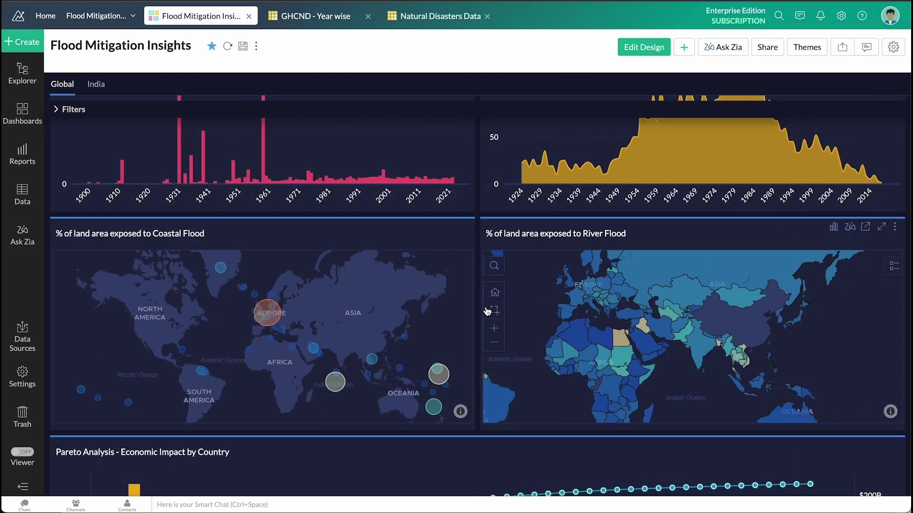
# - Maximize the Global Death Toll Trend by Country chart and view its Zia Insights
pyautogui.scroll(-5, 523, 315)
pyautogui.scroll(-4, 551, 316)
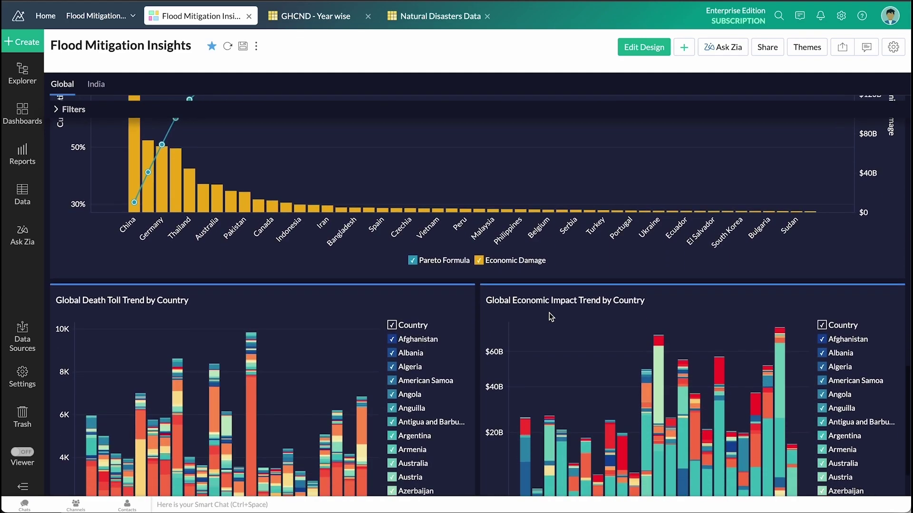
pyautogui.scroll(-2, 550, 316)
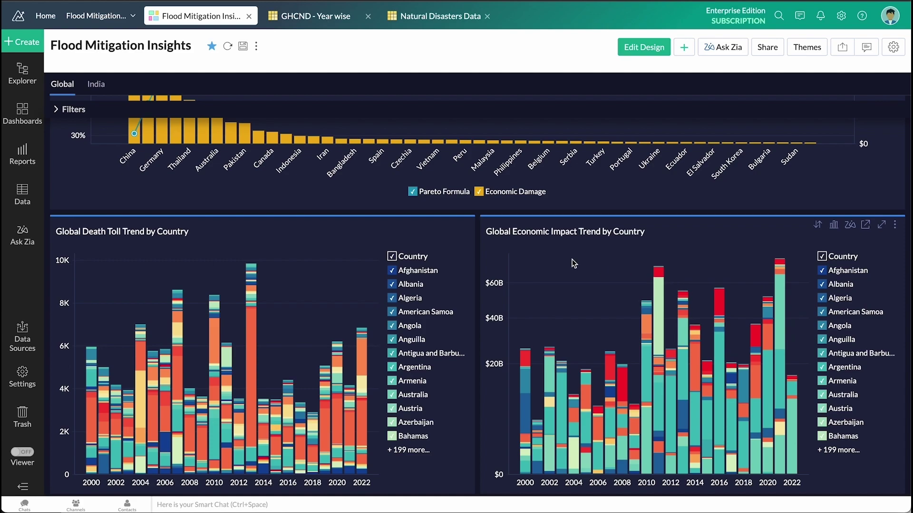
pyautogui.click(453, 224)
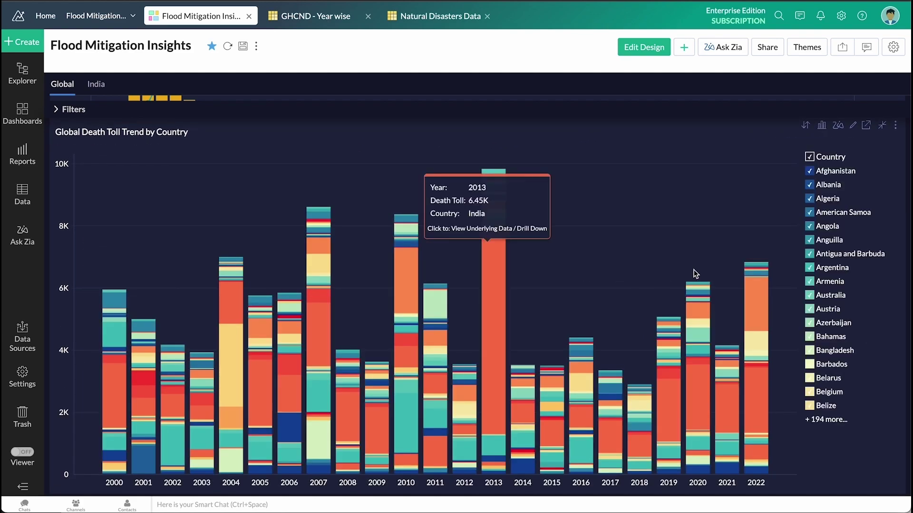
pyautogui.click(839, 127)
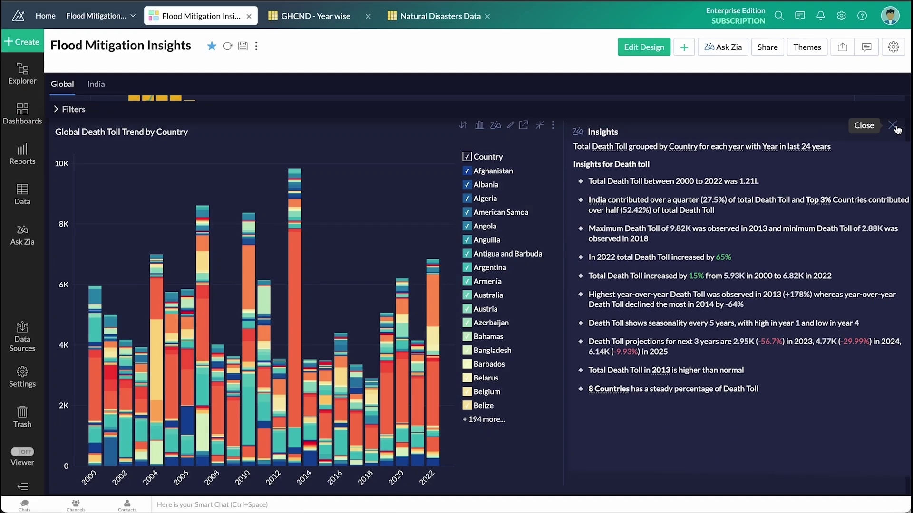
pyautogui.click(893, 127)
# - Switch to the India tab and inspect its flood maps of affected area, deaths and damage
pyautogui.click(95, 83)
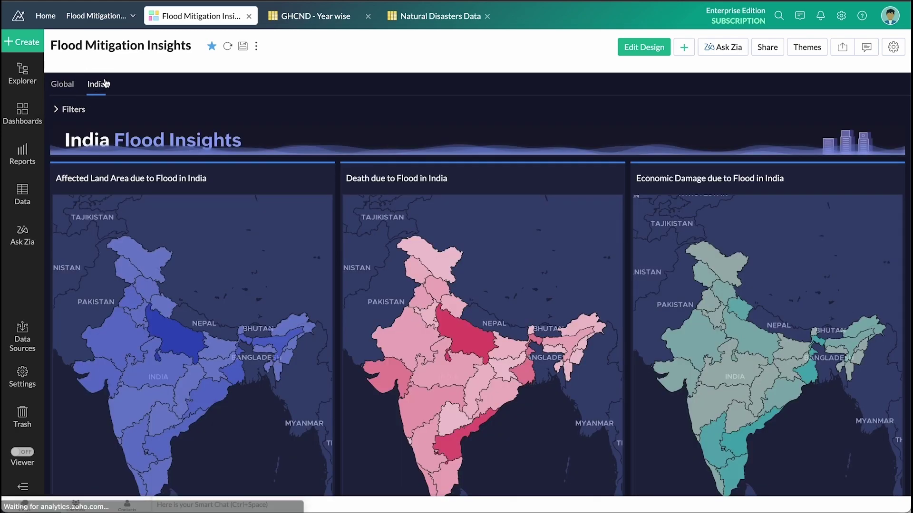
pyautogui.scroll(-1, 283, 138)
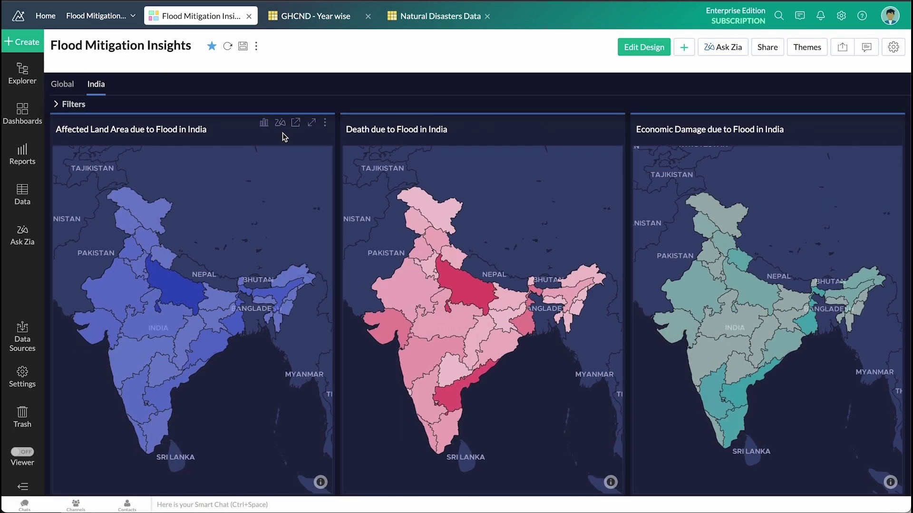
pyautogui.moveTo(210, 358)
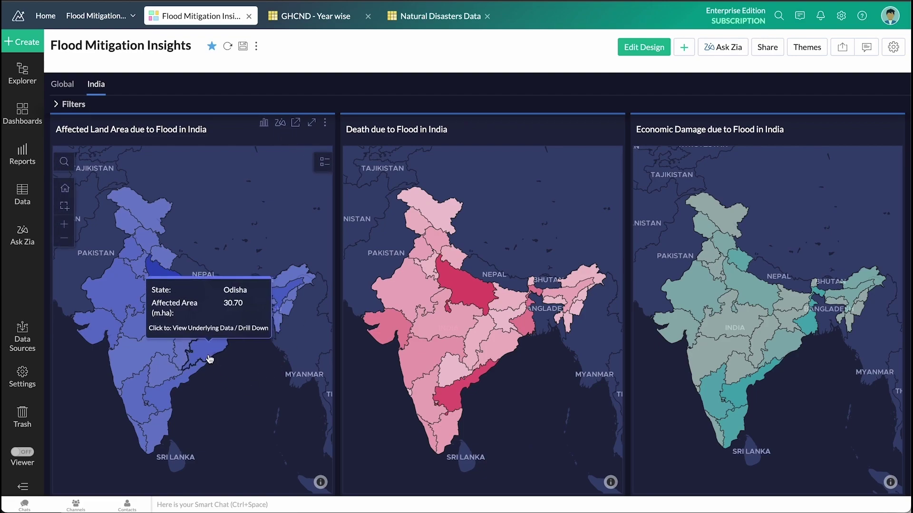
pyautogui.moveTo(134, 415)
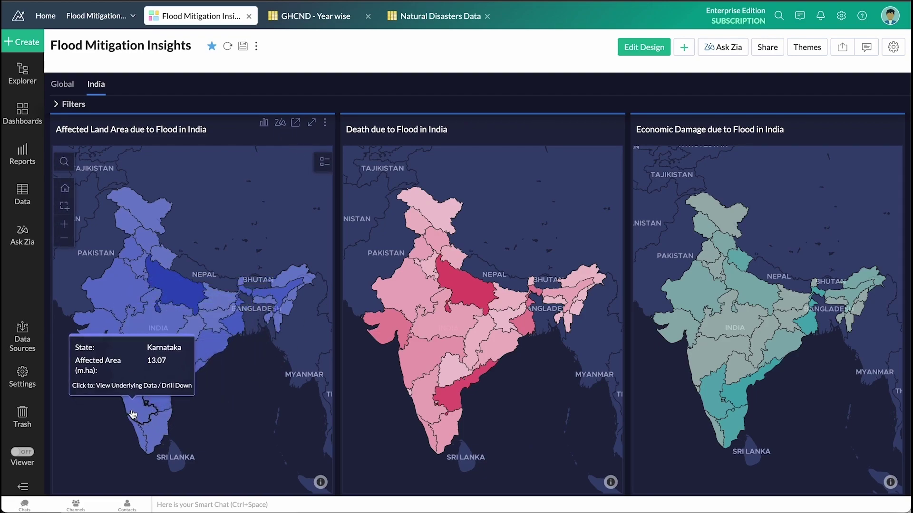
pyautogui.moveTo(455, 404)
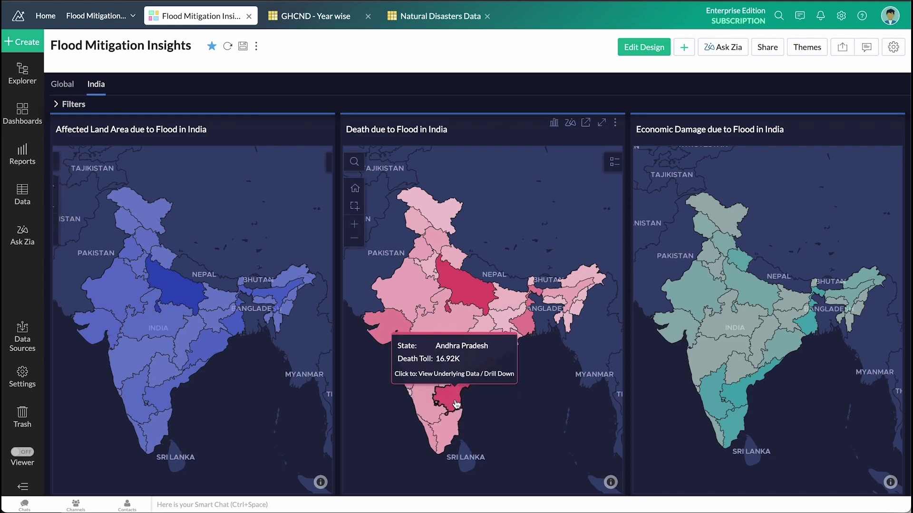
pyautogui.moveTo(738, 342)
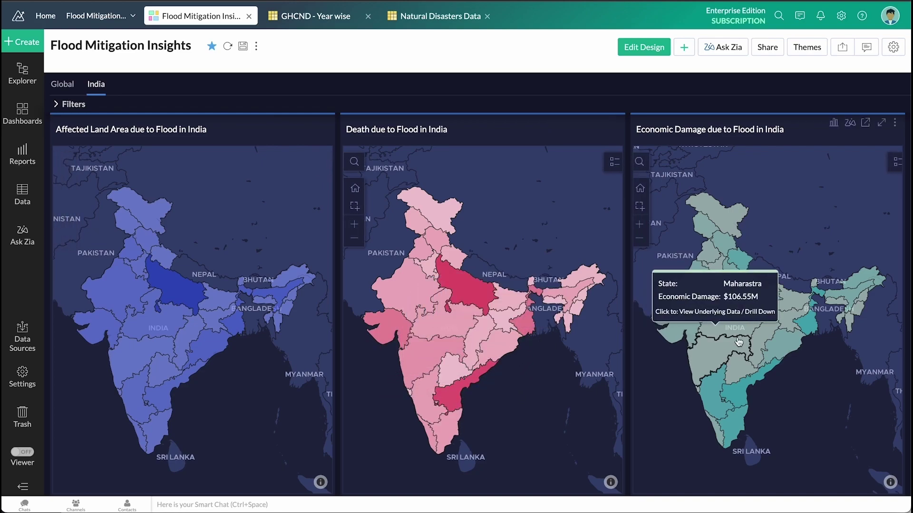
pyautogui.moveTo(741, 422)
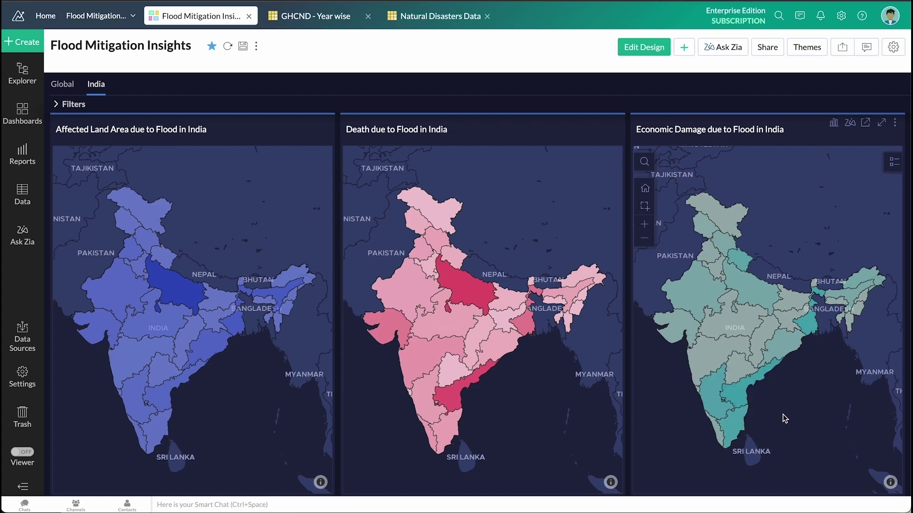
# - Scroll to the India Urban Population Trend chart, forecast at 612.58M by 2031
pyautogui.scroll(-1, 783, 415)
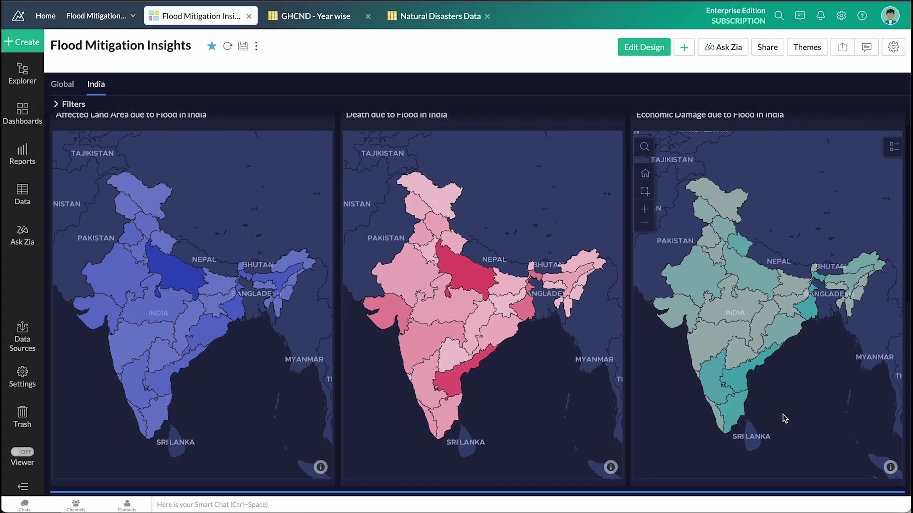
pyautogui.scroll(-1, 782, 415)
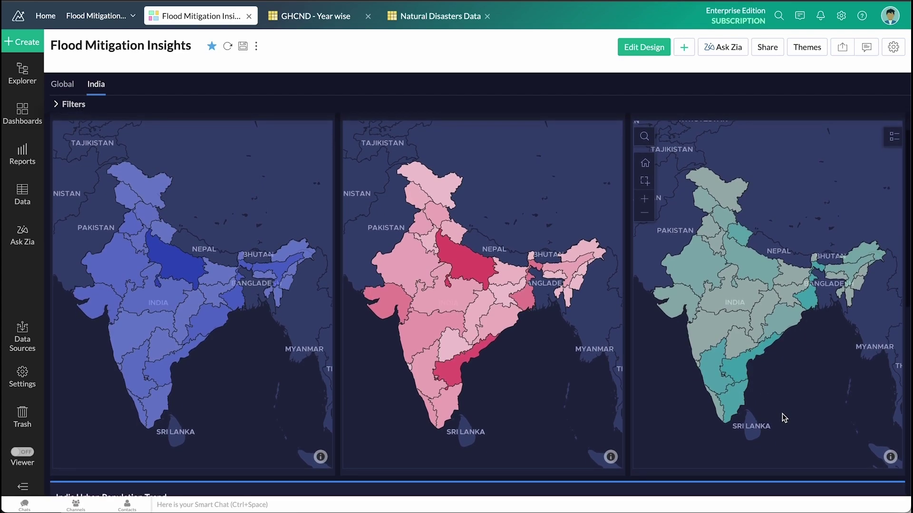
pyautogui.scroll(-5, 783, 414)
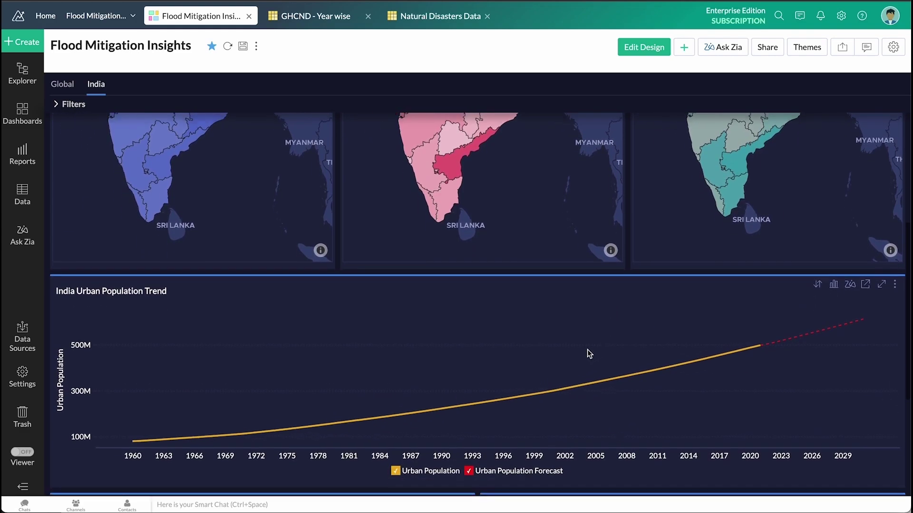
pyautogui.scroll(-1, 418, 342)
pyautogui.moveTo(156, 389)
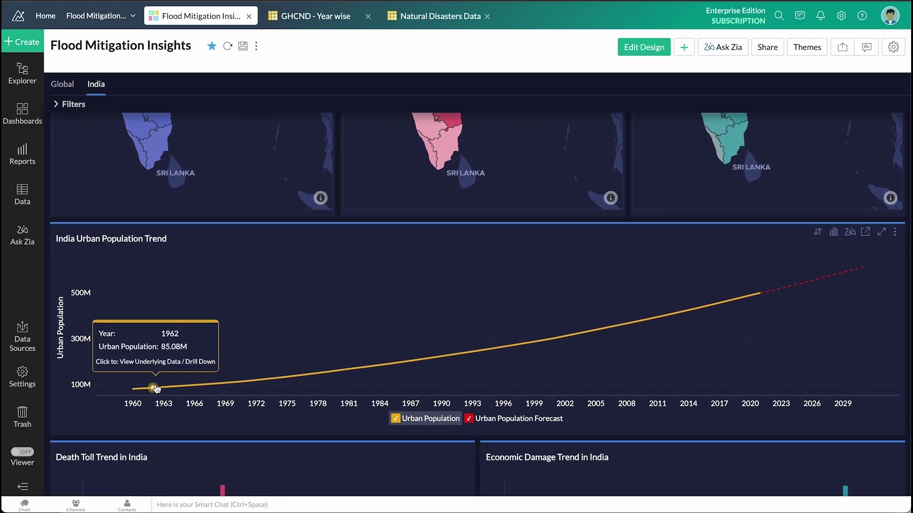
pyautogui.moveTo(769, 297)
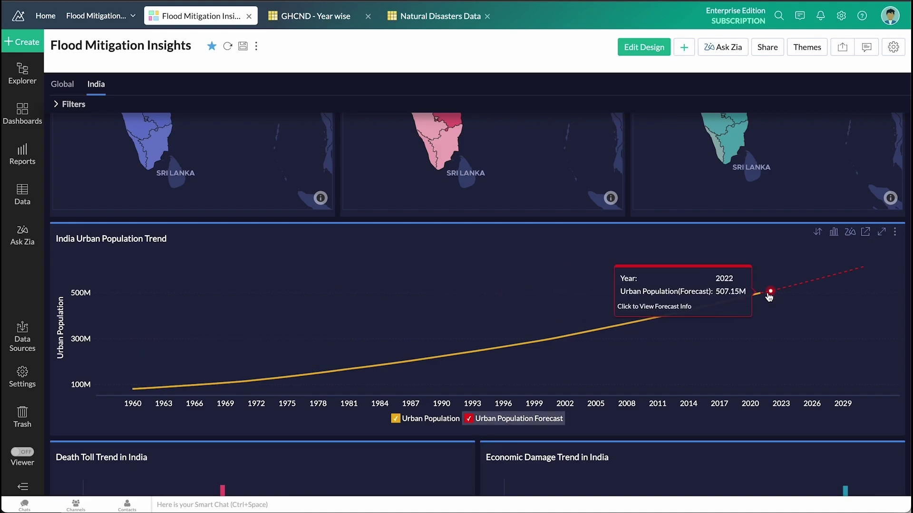
pyautogui.moveTo(862, 270)
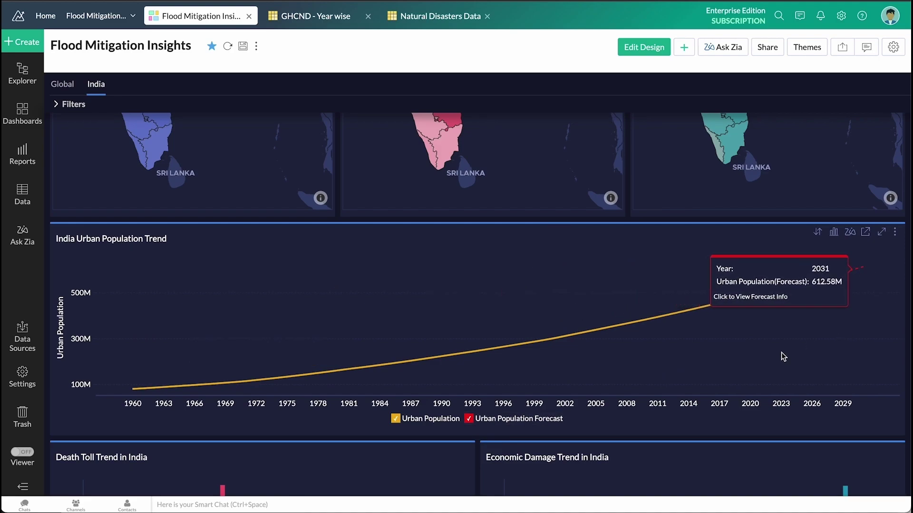
pyautogui.scroll(-3, 765, 354)
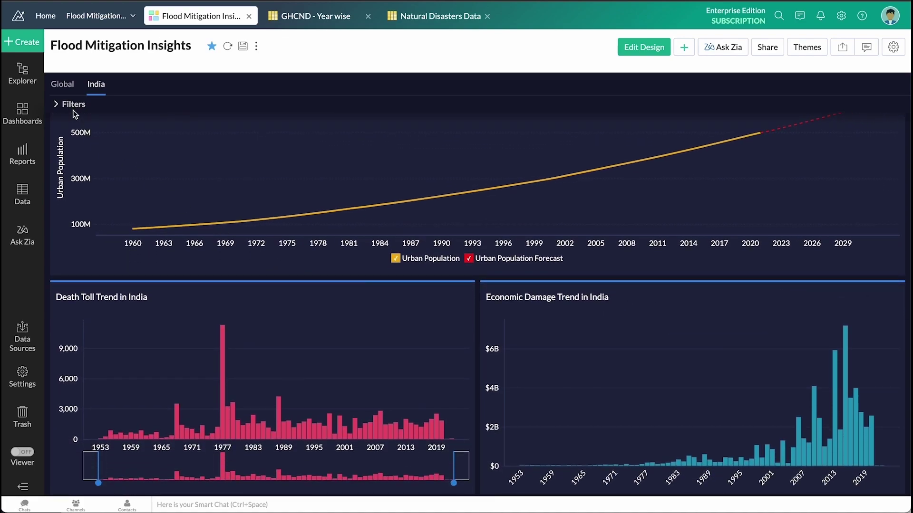
# - Filter the India dashboard's State filter to Tamil Nadu
pyautogui.click(72, 104)
pyautogui.click(179, 116)
pyautogui.scroll(-5, 178, 242)
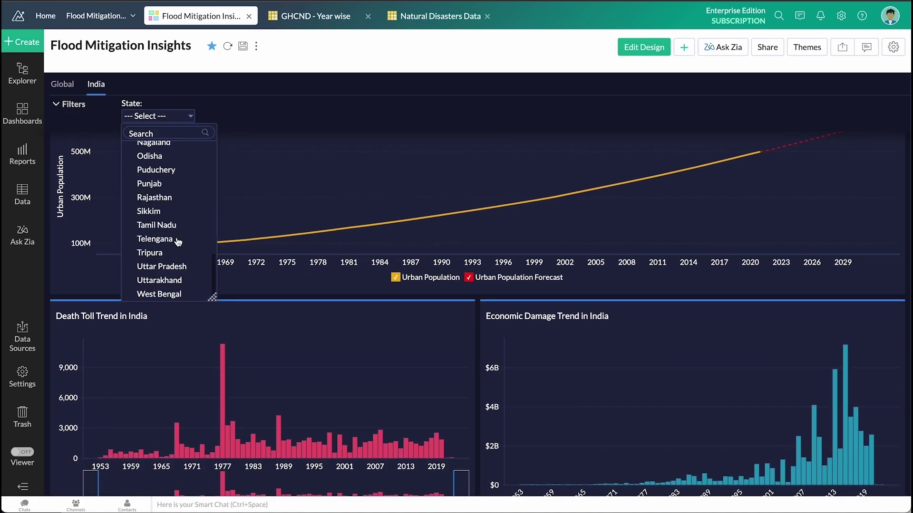
pyautogui.click(179, 225)
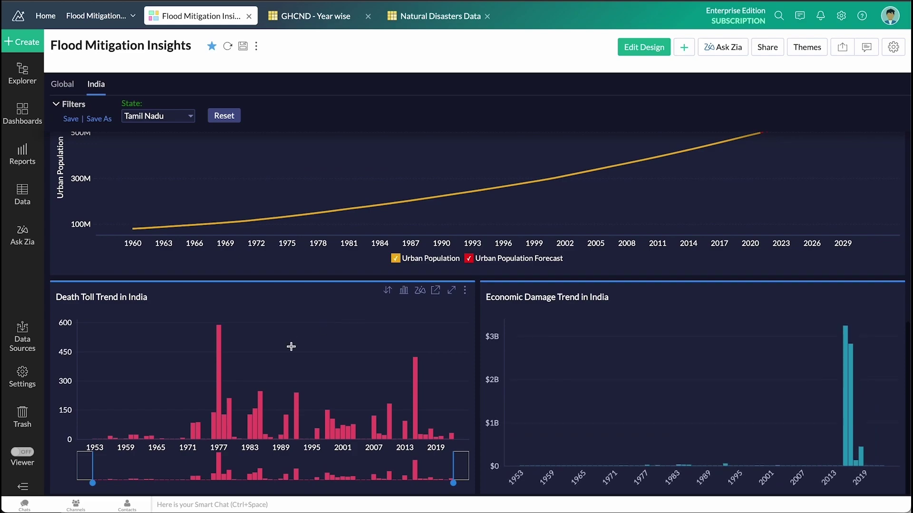
# - Narrow the Death Toll Trend in India chart's range to 2011–2022
pyautogui.moveTo(89, 468); pyautogui.dragTo(402, 470)
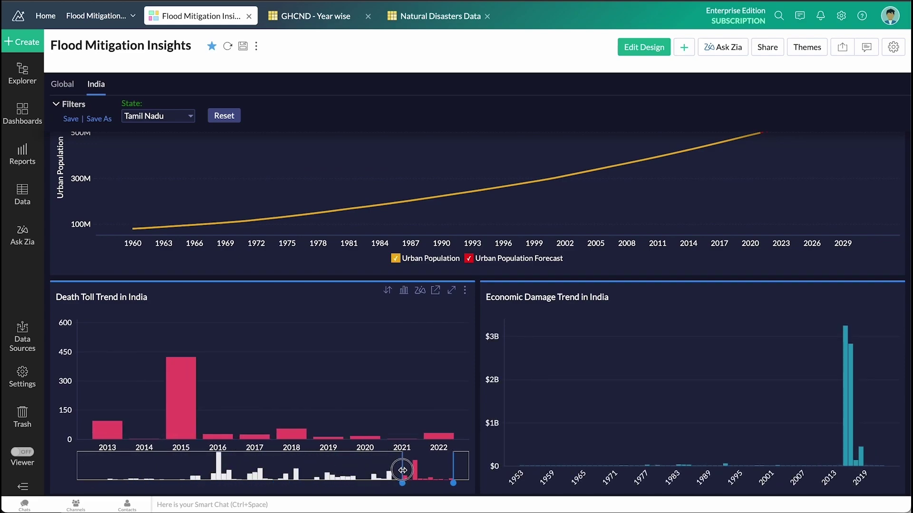
pyautogui.moveTo(179, 384)
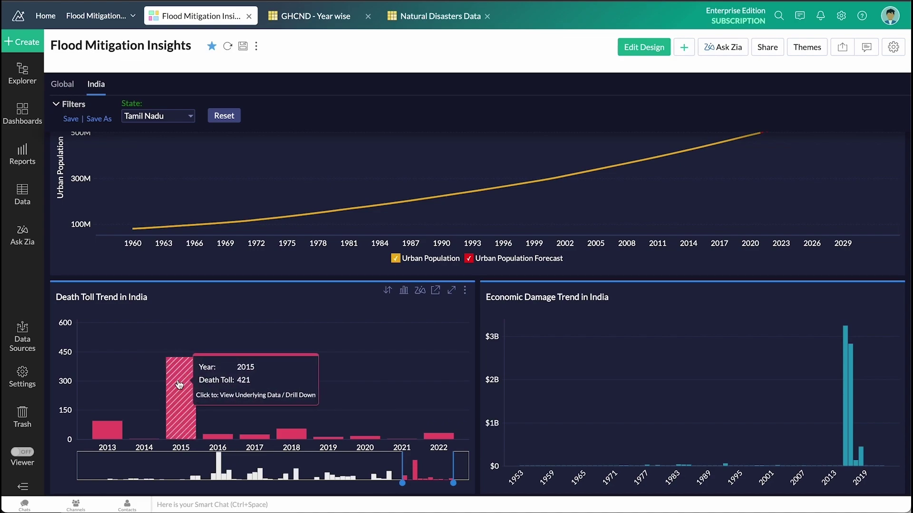
pyautogui.moveTo(297, 441)
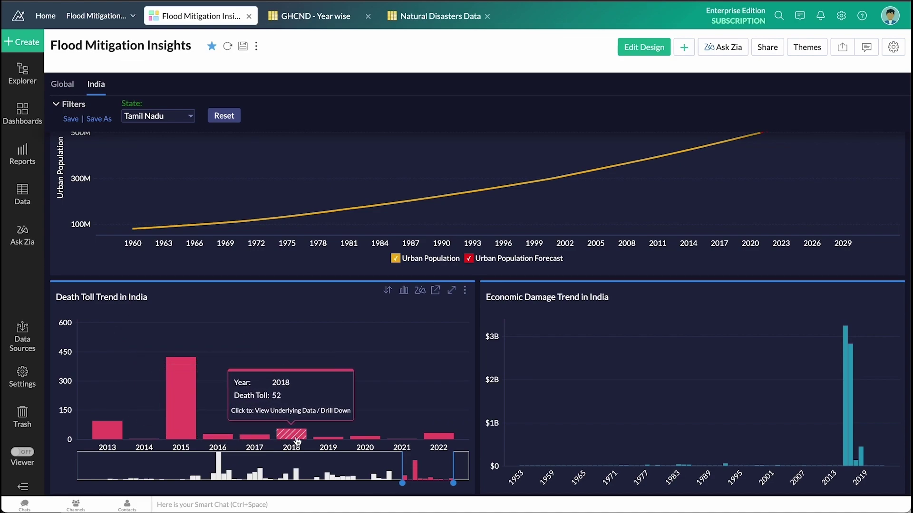
pyautogui.moveTo(444, 444)
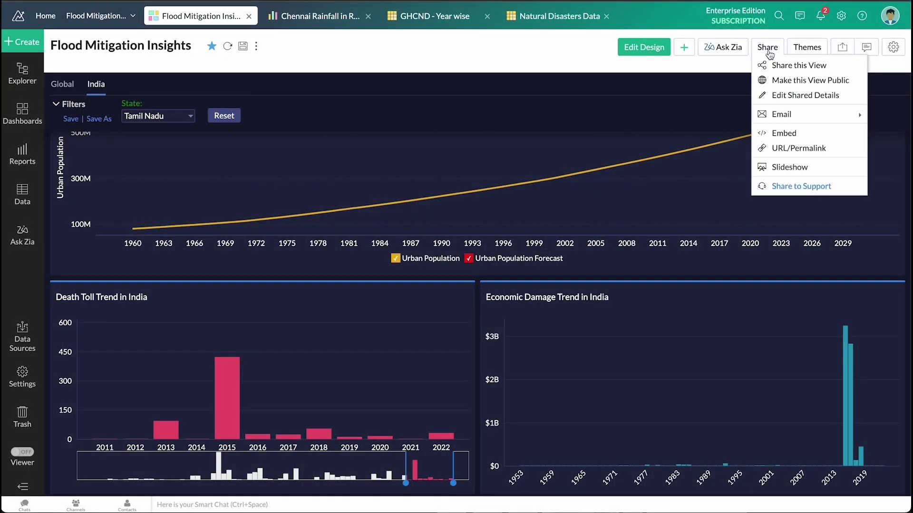
# - Start sharing the dashboard with a suggested user, granting all read permissions
pyautogui.click(797, 66)
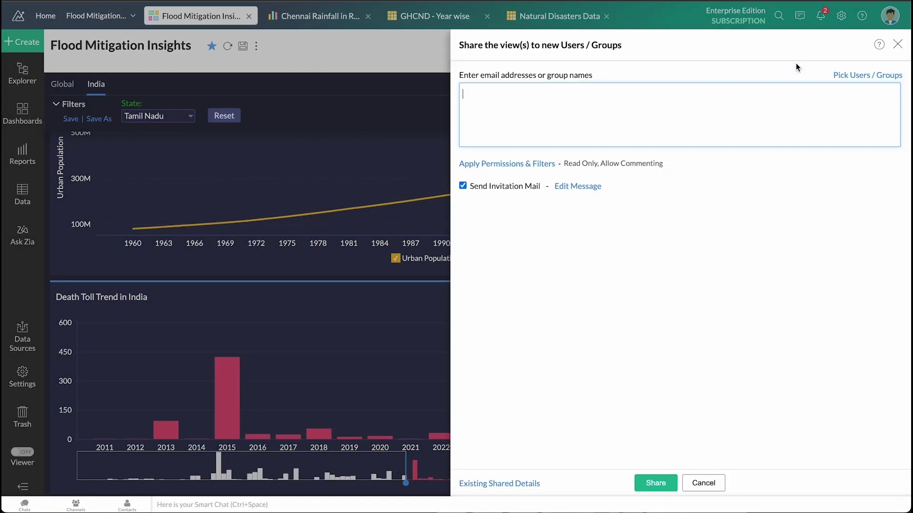
pyautogui.click(546, 113)
pyautogui.write('mark')
pyautogui.press('Return')
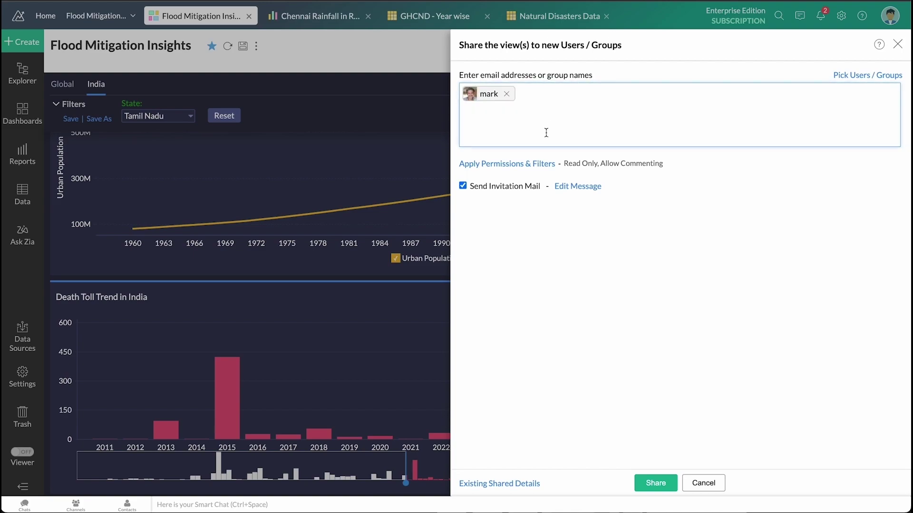
pyautogui.click(509, 164)
pyautogui.click(462, 133)
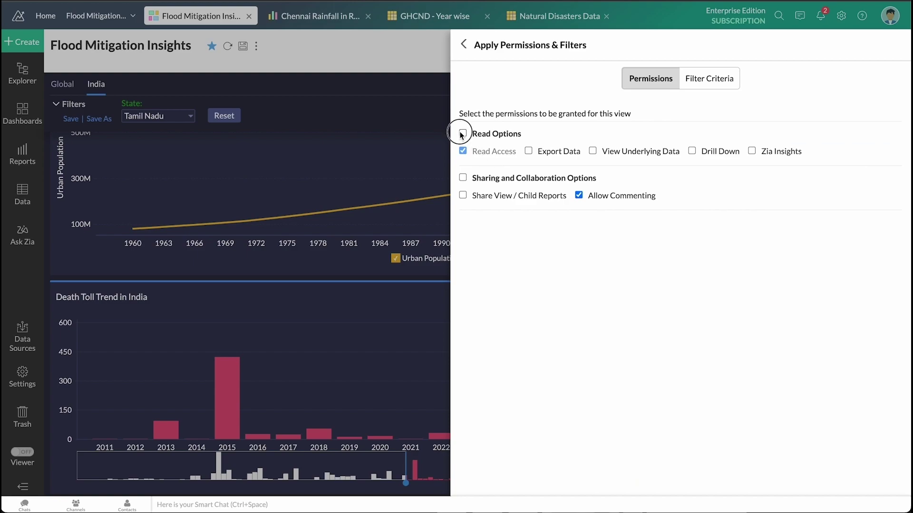
# - Review the share's filter criteria, cancel sharing, and bring up the Share dropdown options
pyautogui.click(719, 83)
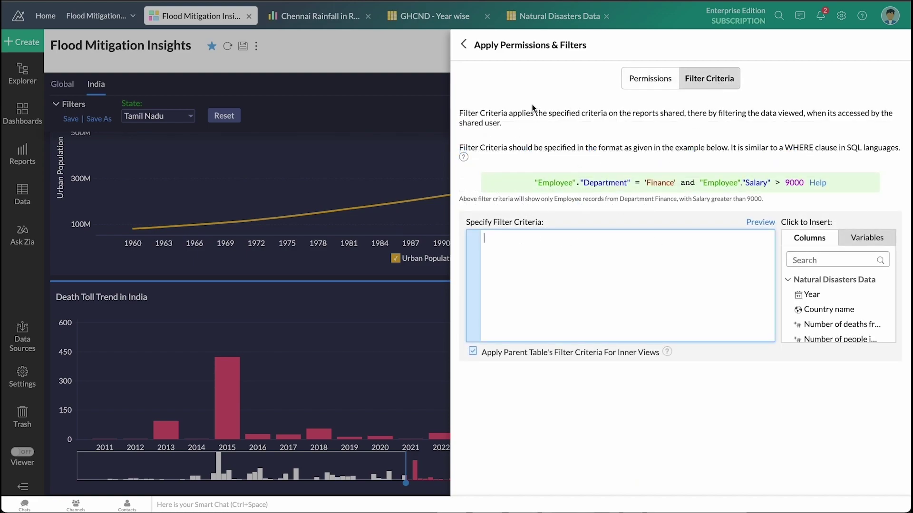
pyautogui.click(463, 45)
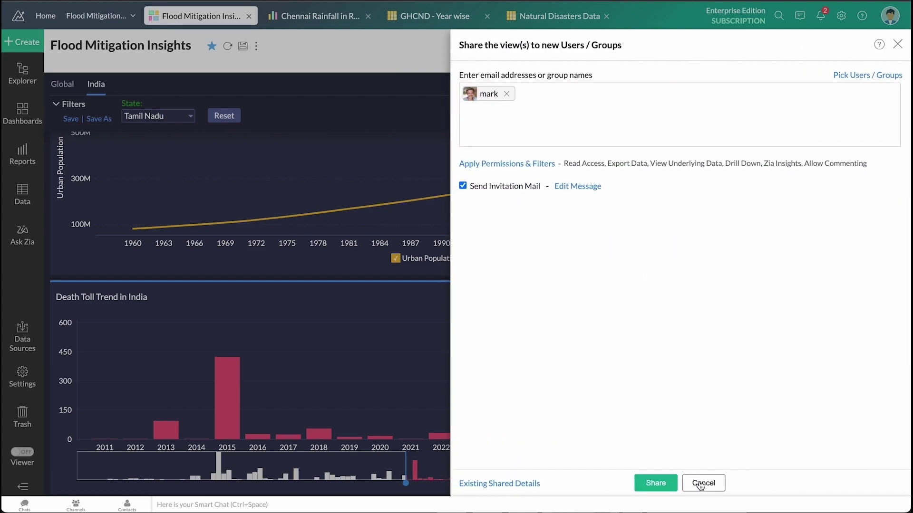
pyautogui.click(703, 483)
pyautogui.click(768, 50)
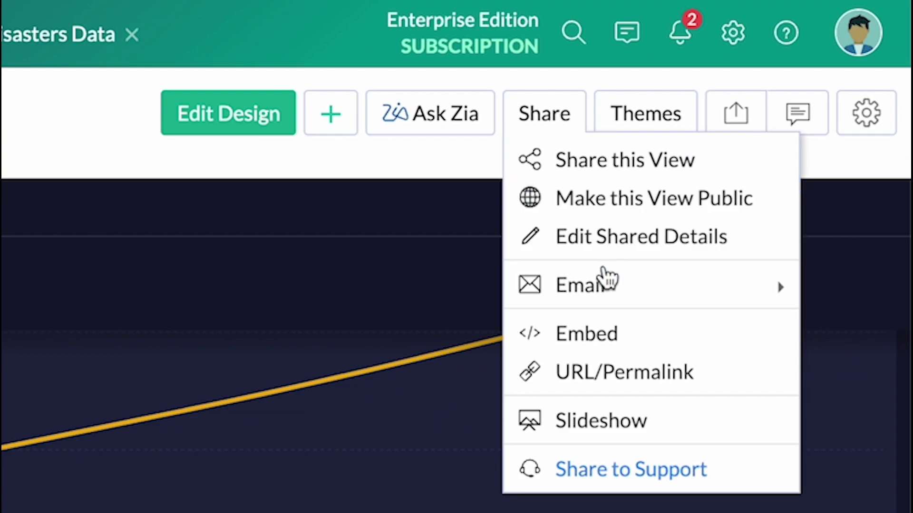
pyautogui.moveTo(792, 113)
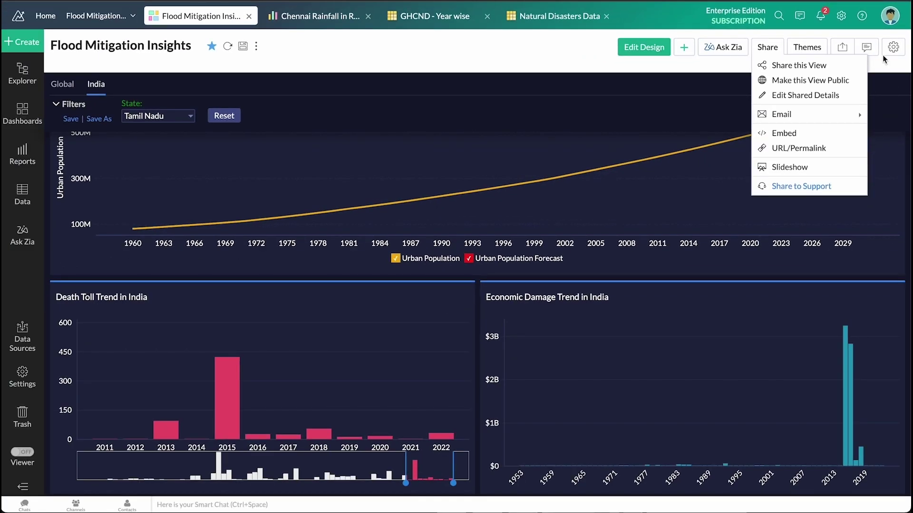
# - Like the reply in the dashboard's comment thread, then close the Comment panel
pyautogui.click(868, 48)
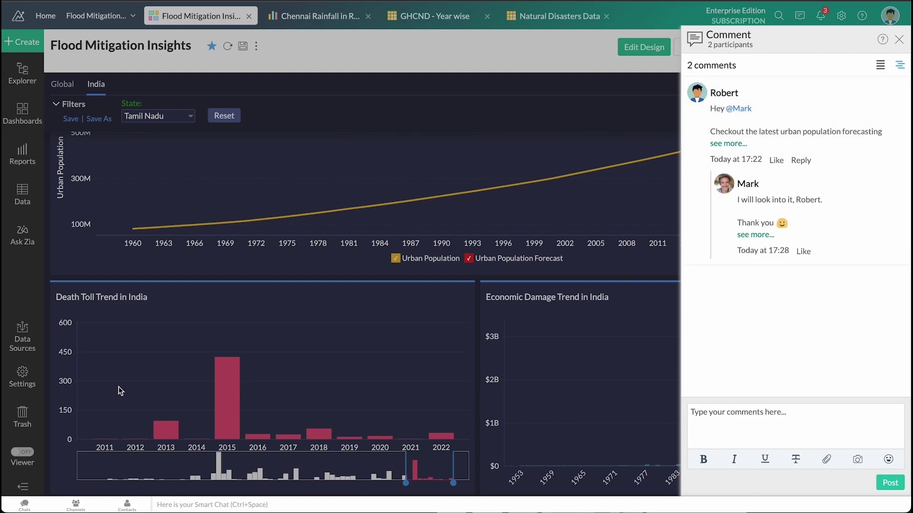
pyautogui.click(804, 252)
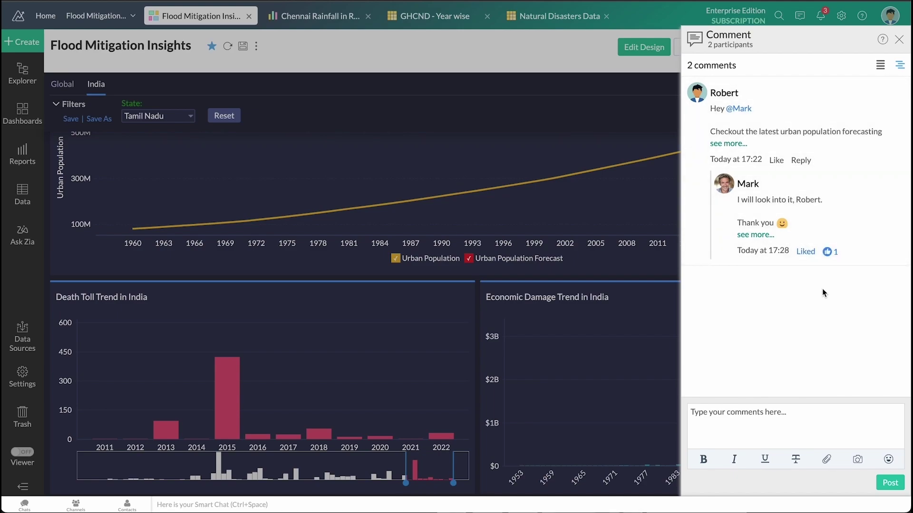
pyautogui.click(899, 41)
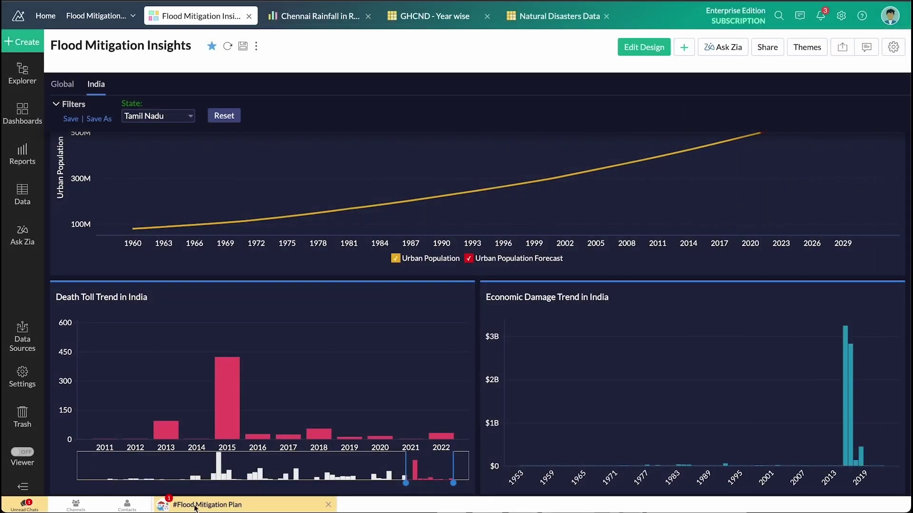
# - Check #Flood Mitigation Plan's participants, reply to the request with the dashboard URL, close chat
pyautogui.click(208, 506)
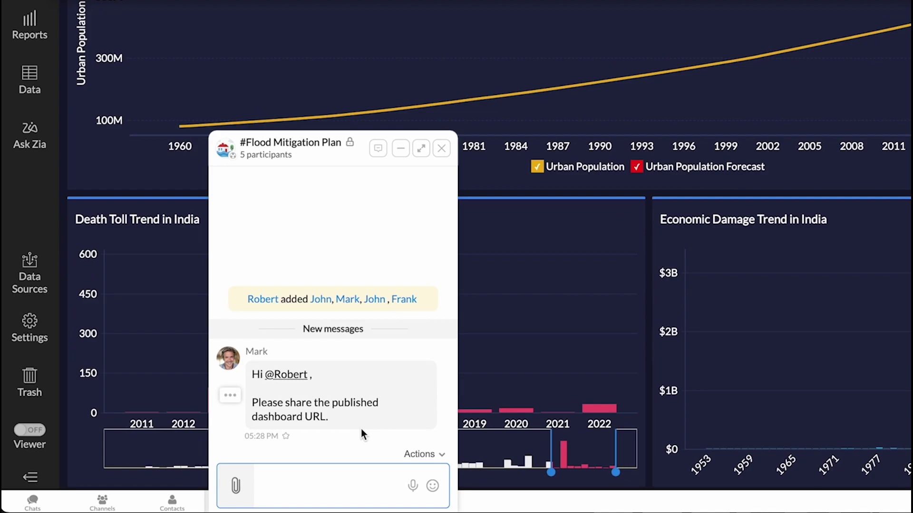
pyautogui.click(256, 160)
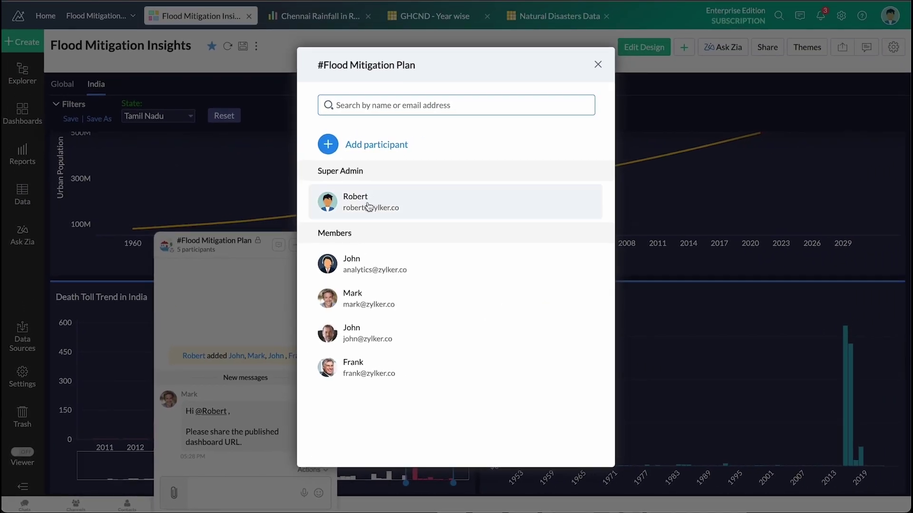
pyautogui.click(598, 64)
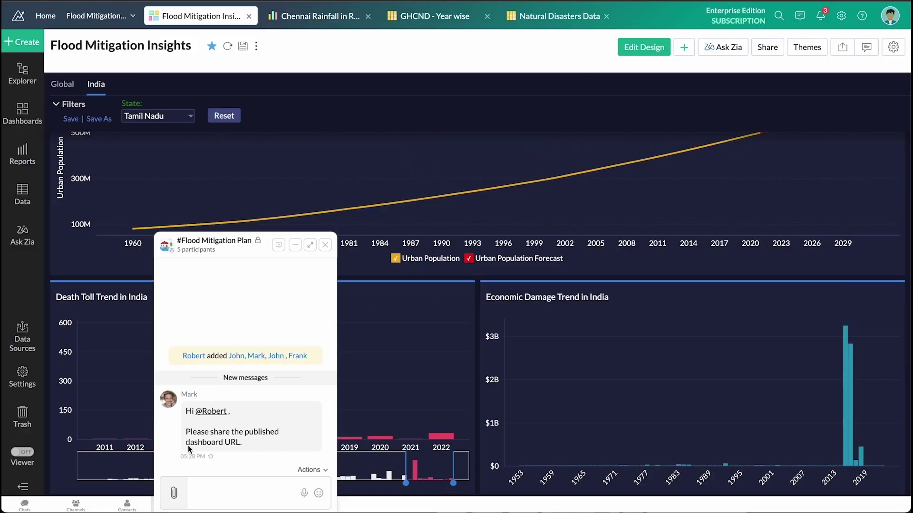
pyautogui.click(167, 430)
pyautogui.click(258, 318)
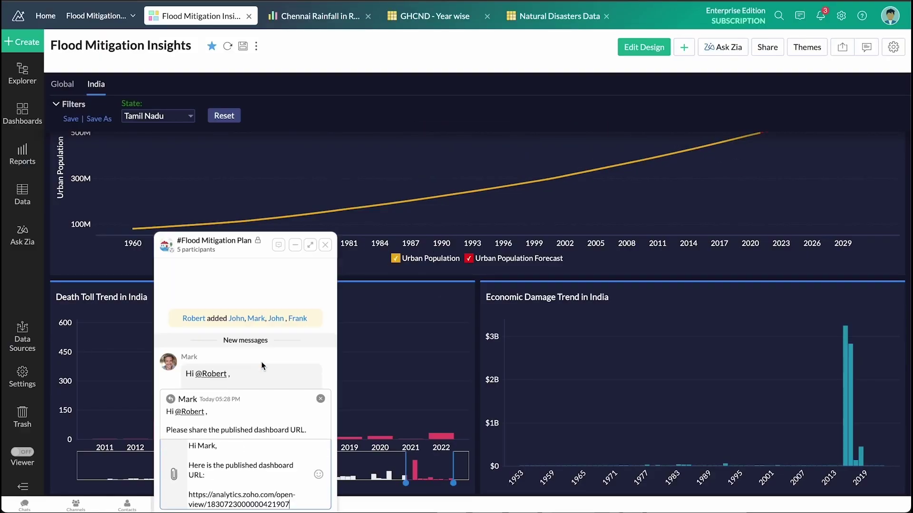
pyautogui.press('Return')
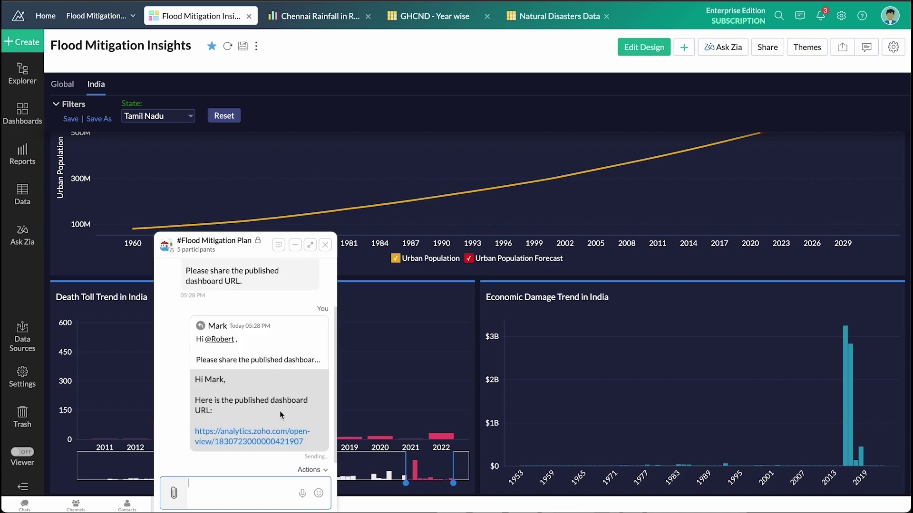
pyautogui.click(325, 245)
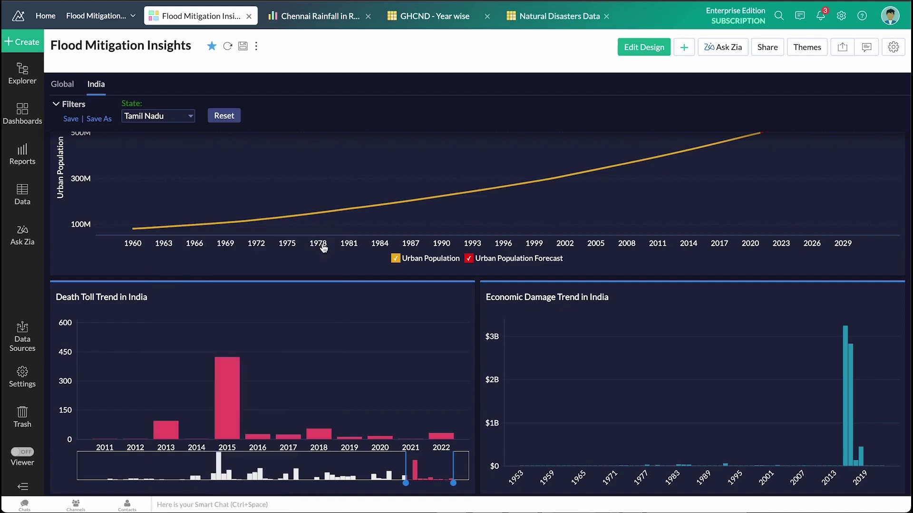
# - From Share > Slideshow, edit the Flood Mitigation Plan slideshow in the slideshow editor
pyautogui.click(778, 47)
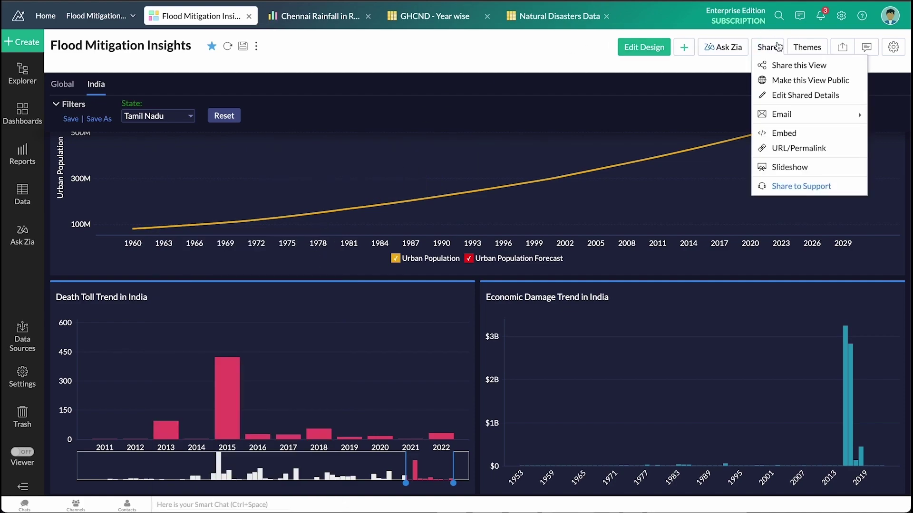
pyautogui.click(807, 171)
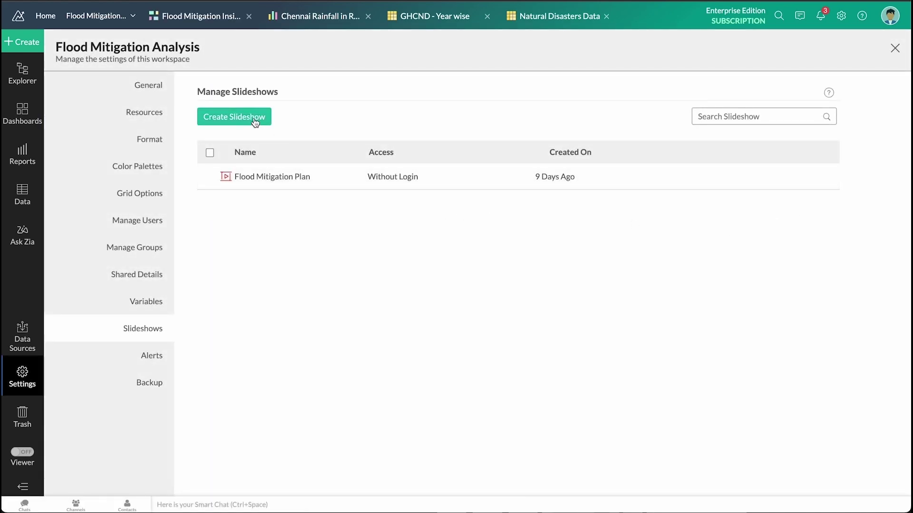
pyautogui.moveTo(514, 184)
pyautogui.click(712, 177)
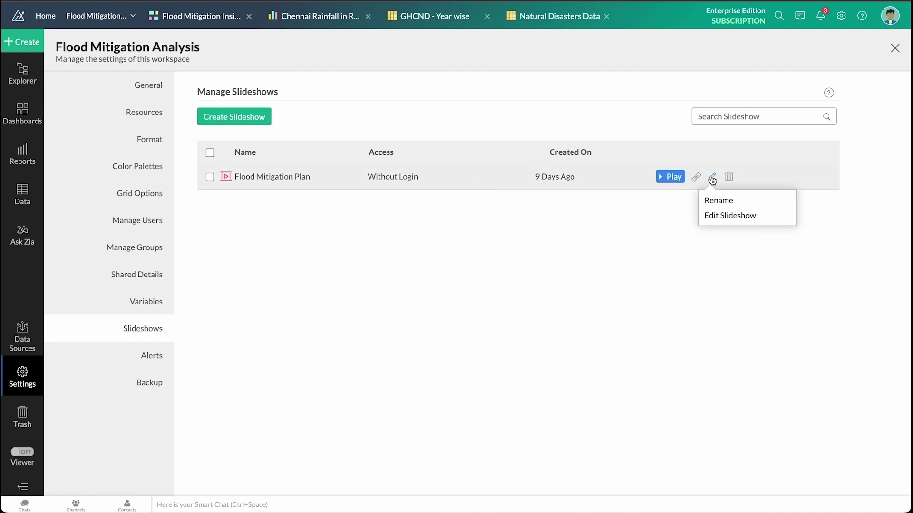
pyautogui.click(730, 217)
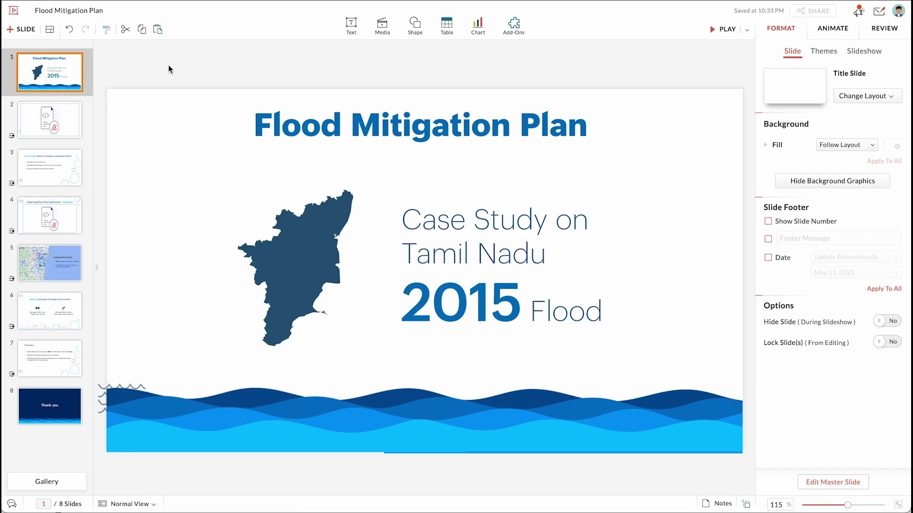
# - Browse the Zoho Analytics report cards under Add-Ons for Flood Mitigation Analysis embeds
pyautogui.click(514, 24)
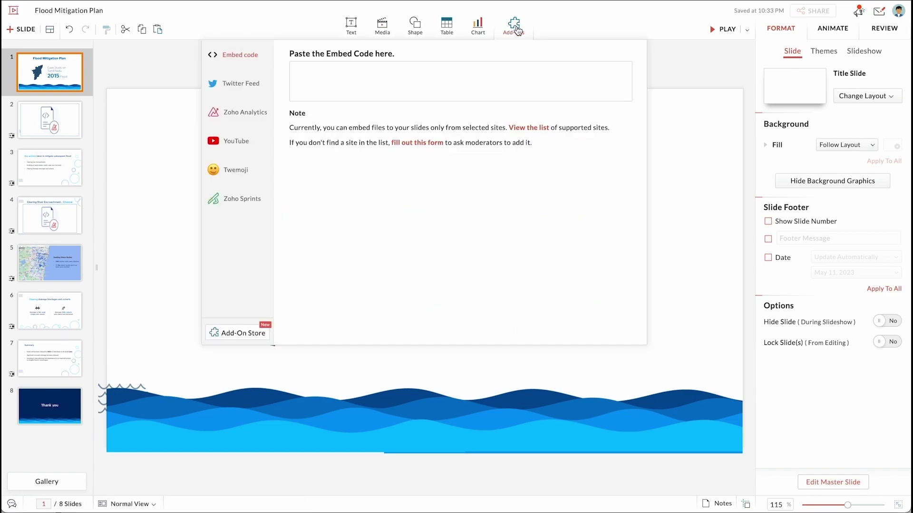
pyautogui.click(257, 112)
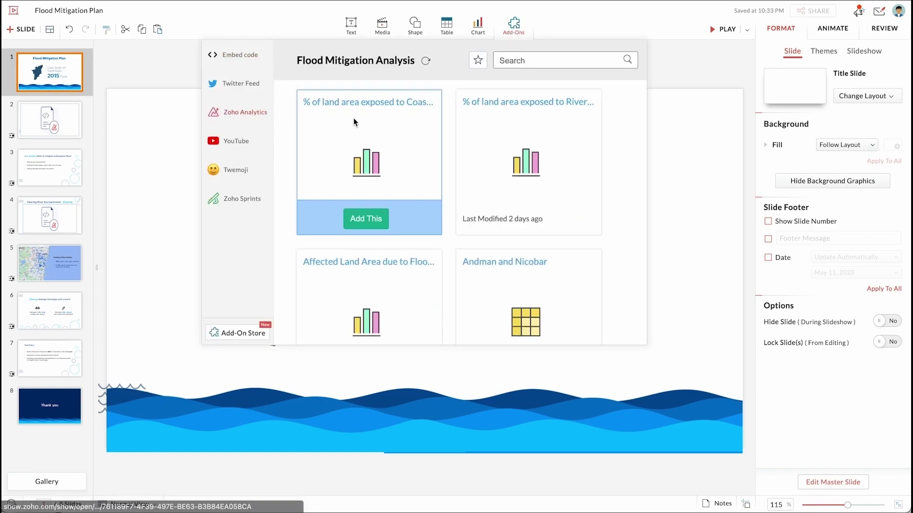
pyautogui.moveTo(489, 155)
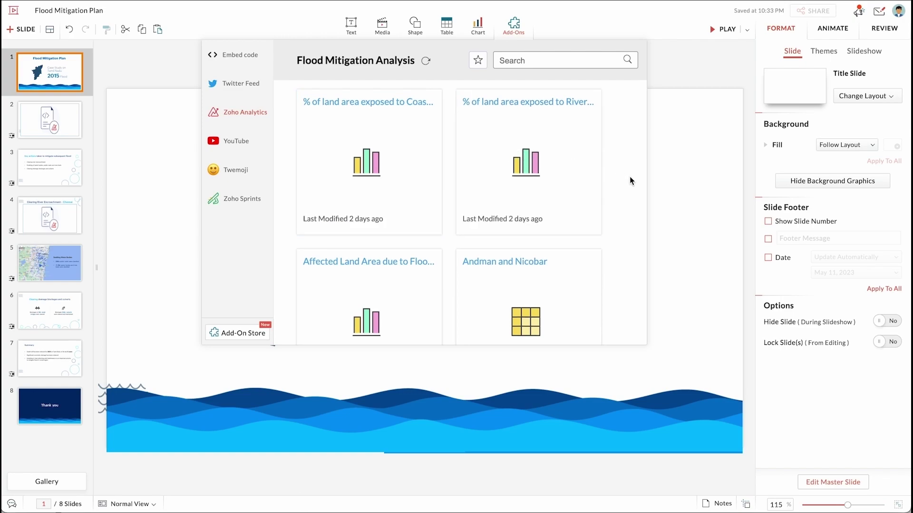
pyautogui.scroll(-5, 630, 178)
pyautogui.scroll(-2, 630, 175)
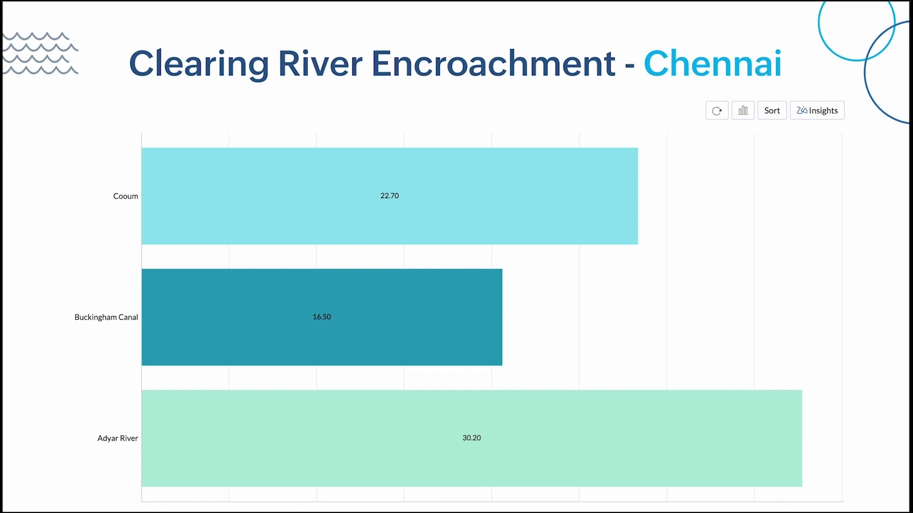
# - Advance past the river encroachment chart to the Desilting Water Bodies slide
pyautogui.press('Right')
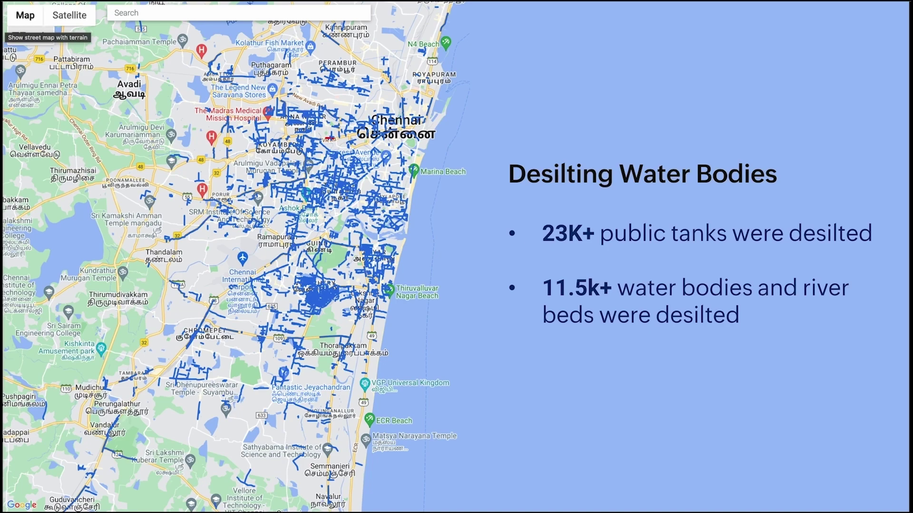
# - Advance to the Clearing drainage blockages and culverts slide
pyautogui.press('Right')
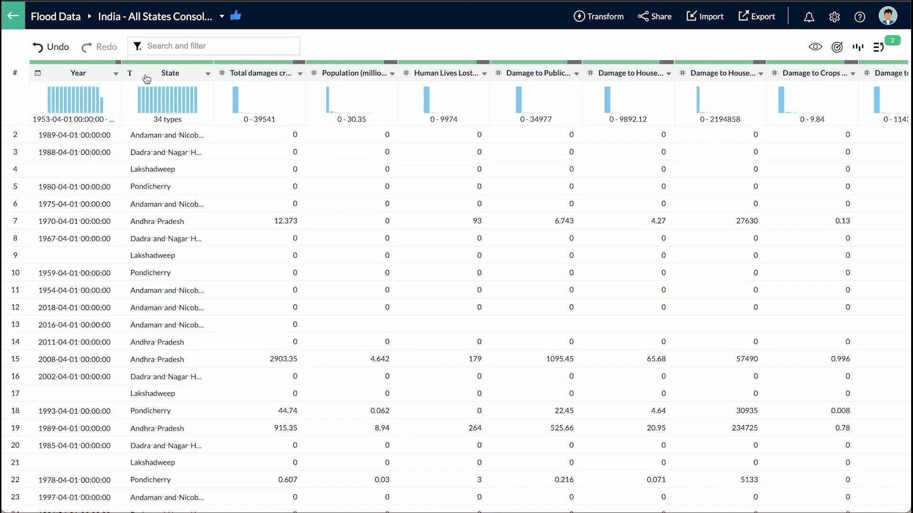
# - Transform the Year column by example, entering 1989 to generate a year-only Year_1 column
pyautogui.click(118, 76)
pyautogui.click(117, 74)
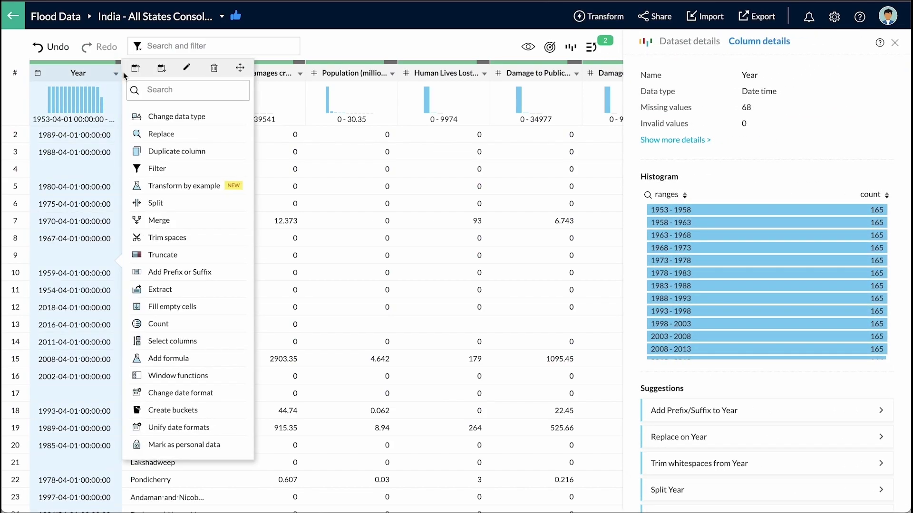
pyautogui.click(225, 185)
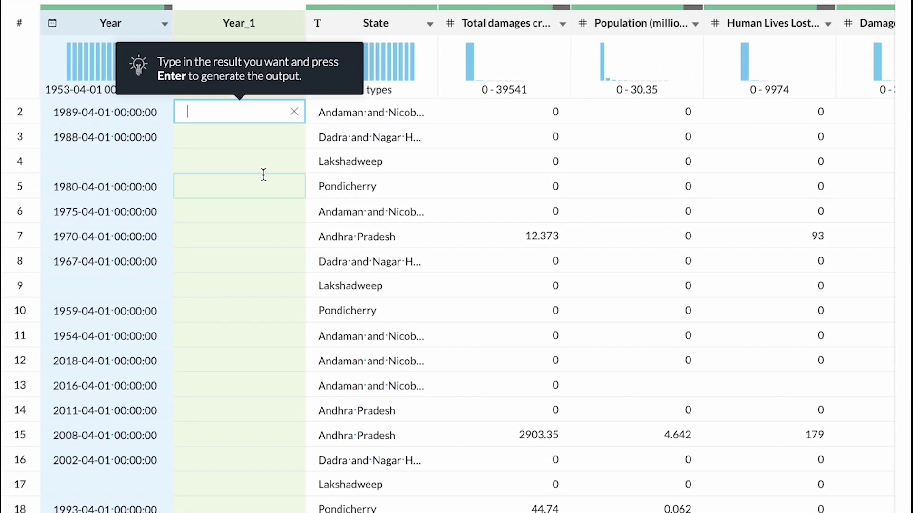
pyautogui.write('1989')
pyautogui.press('Return')
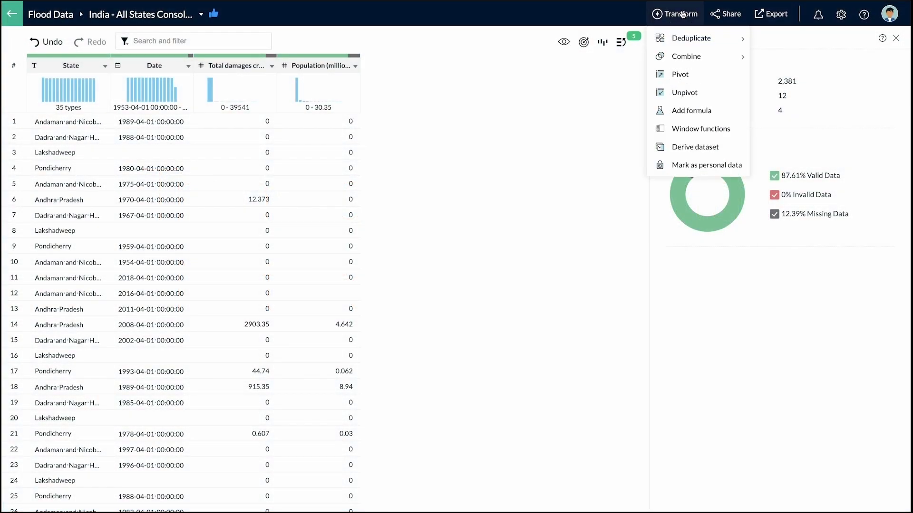
# - Generate a 'Damage by state' formula column from the prompt 'Get the total damages by state' and preview it
pyautogui.click(681, 110)
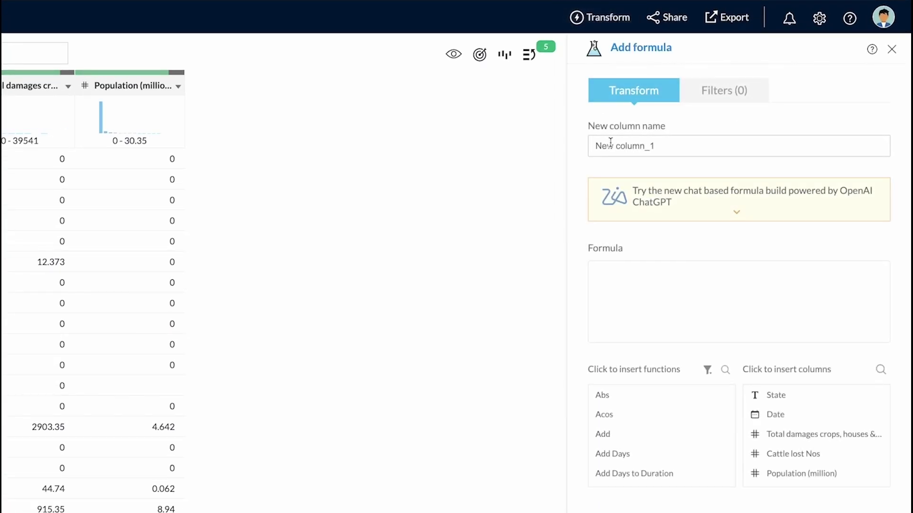
pyautogui.click(613, 190)
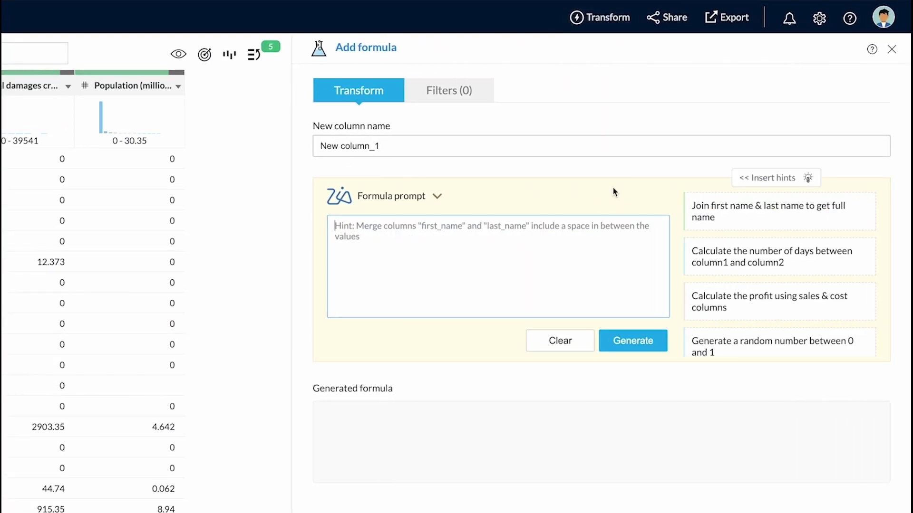
pyautogui.write('Get the total damages by state')
pyautogui.tripleClick(349, 146)
pyautogui.write('Da')
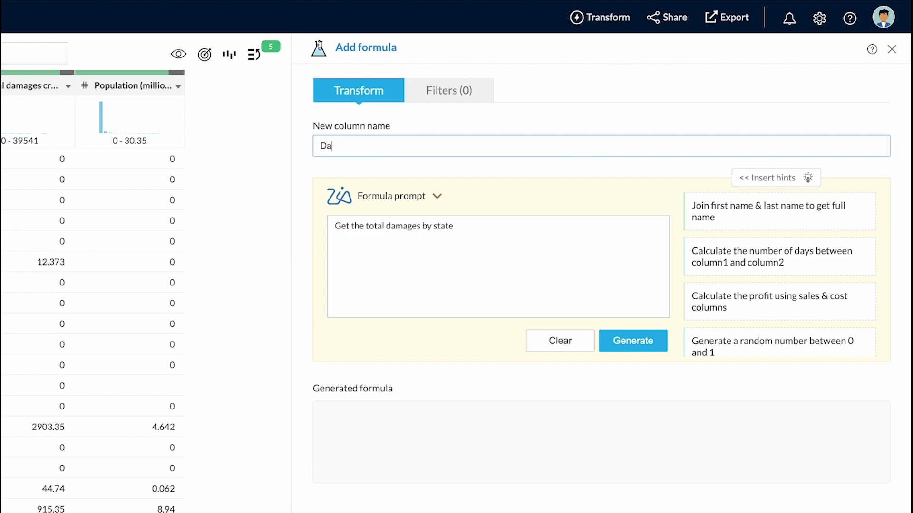
pyautogui.write('mage by state')
pyautogui.click(646, 341)
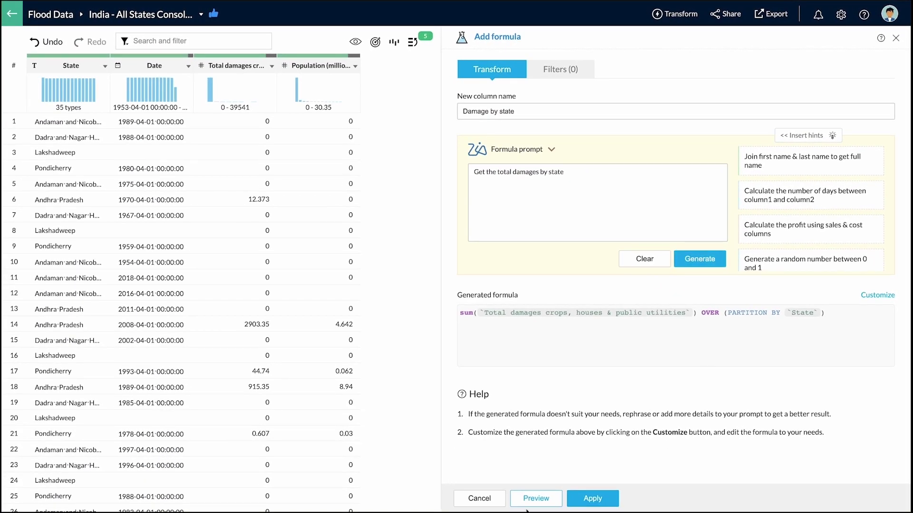
pyautogui.click(527, 505)
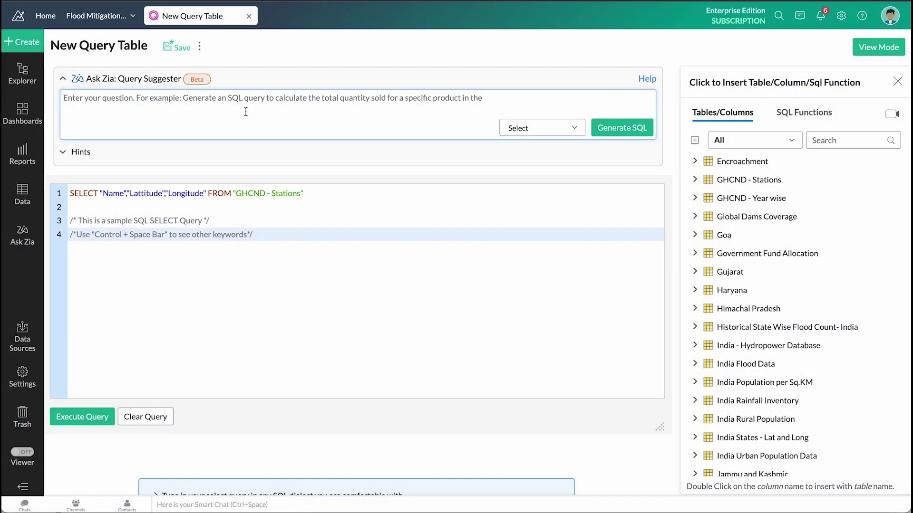
# - Have Zia write and execute a query joining India Flood Data with Government Fund Allocation on State
pyautogui.write('Generate a SQL query to join India Flood Data and Government Fund Allocation t')
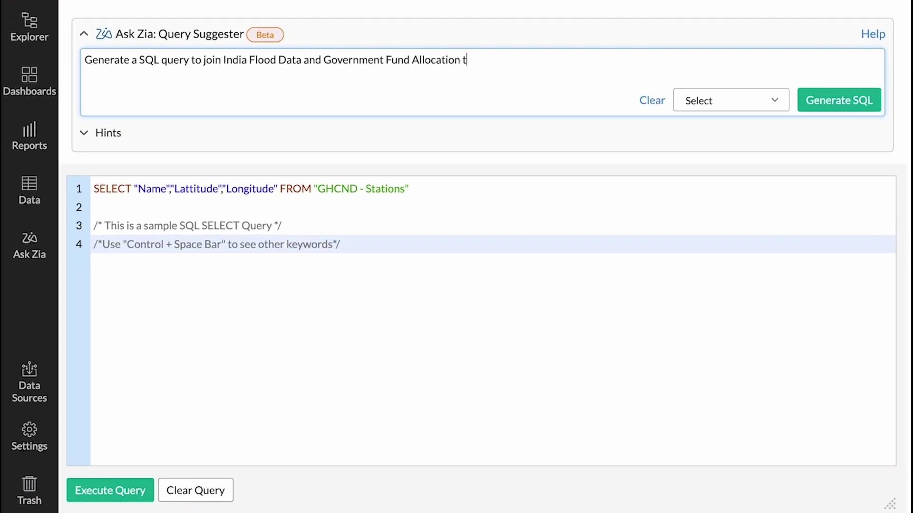
pyautogui.write('ables based on state')
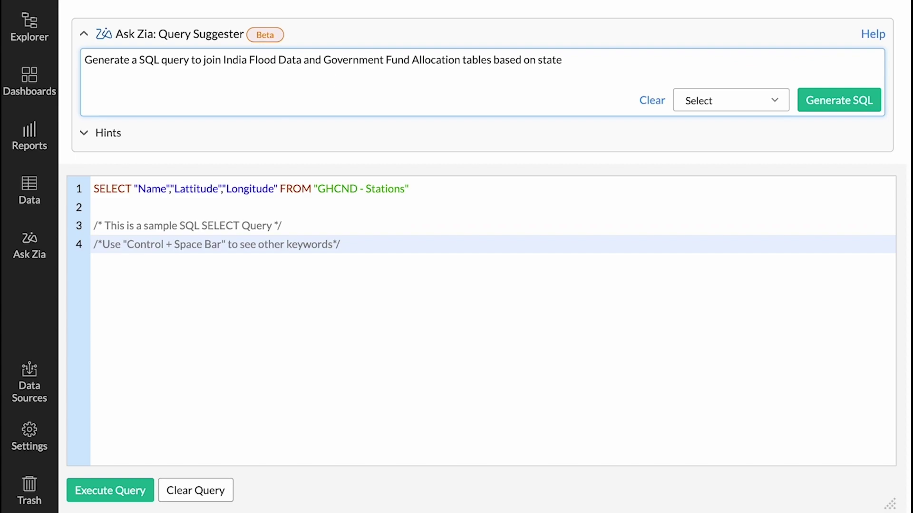
pyautogui.click(810, 109)
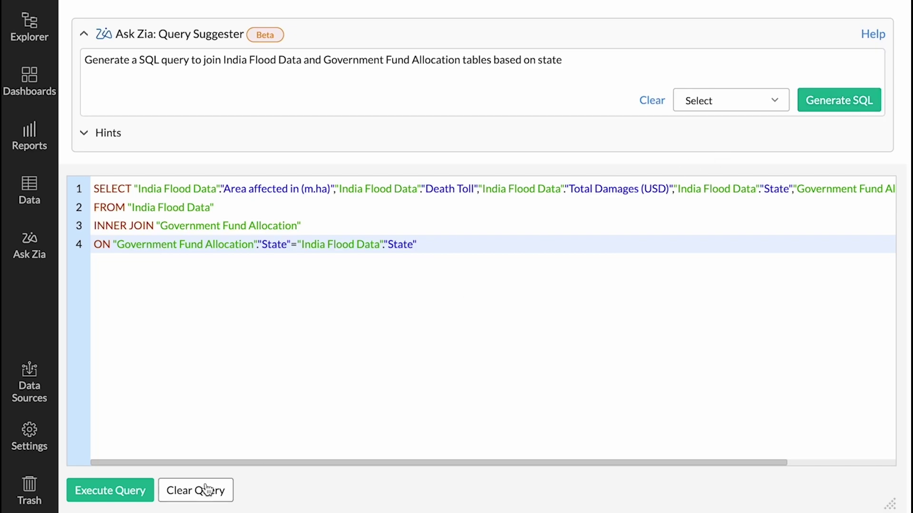
pyautogui.click(115, 492)
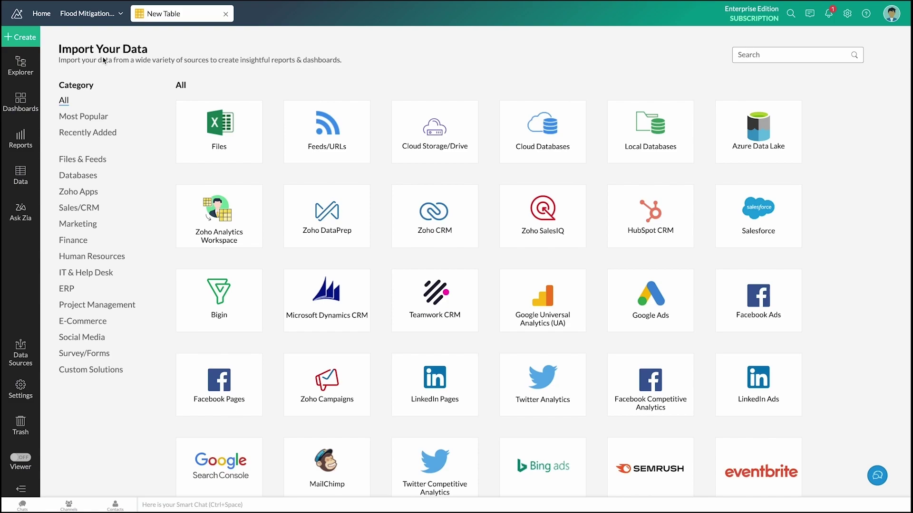
# - Use Ask Zia to find each US state's highest and lowest temperatures and create the 'Temperature by state' table
pyautogui.scroll(-15, 379, 118)
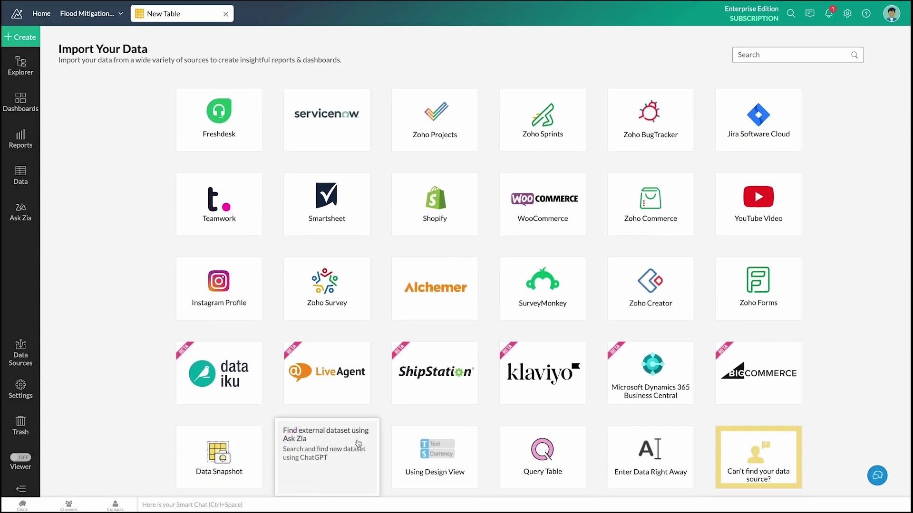
pyautogui.click(358, 444)
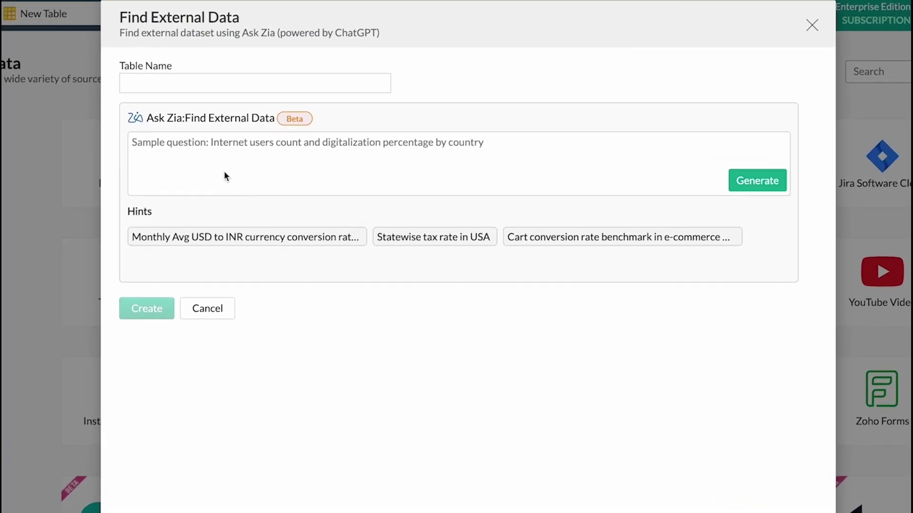
pyautogui.click(222, 167)
pyautogui.write('Get the highest and lowest temperat')
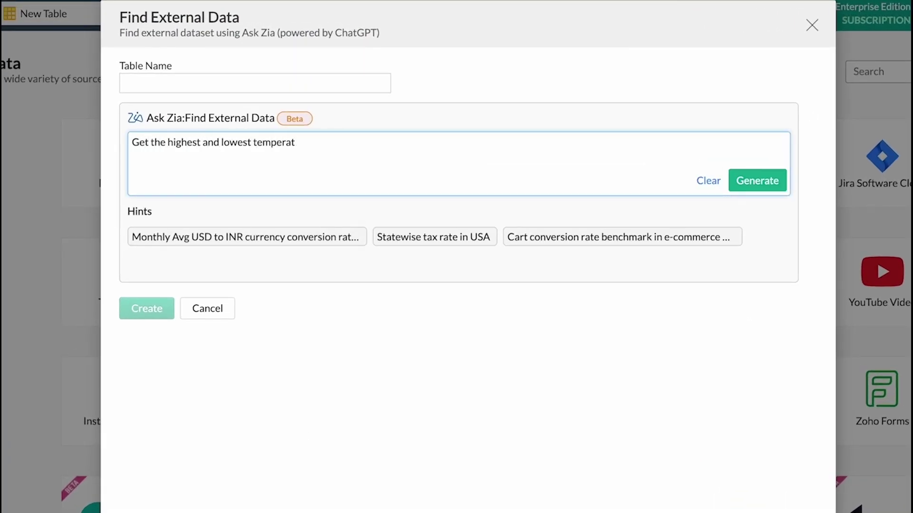
pyautogui.write('ures for each state in the US')
pyautogui.click(190, 84)
pyautogui.write('Temperature by state')
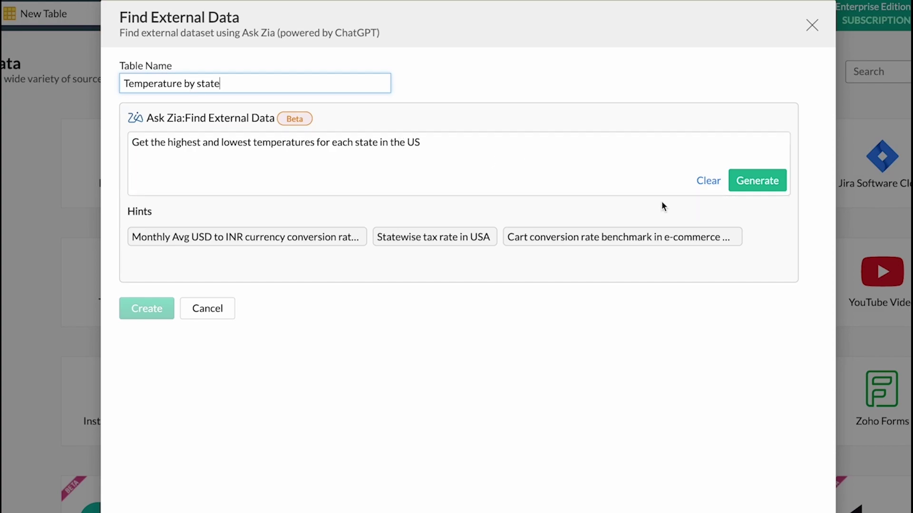
pyautogui.click(755, 189)
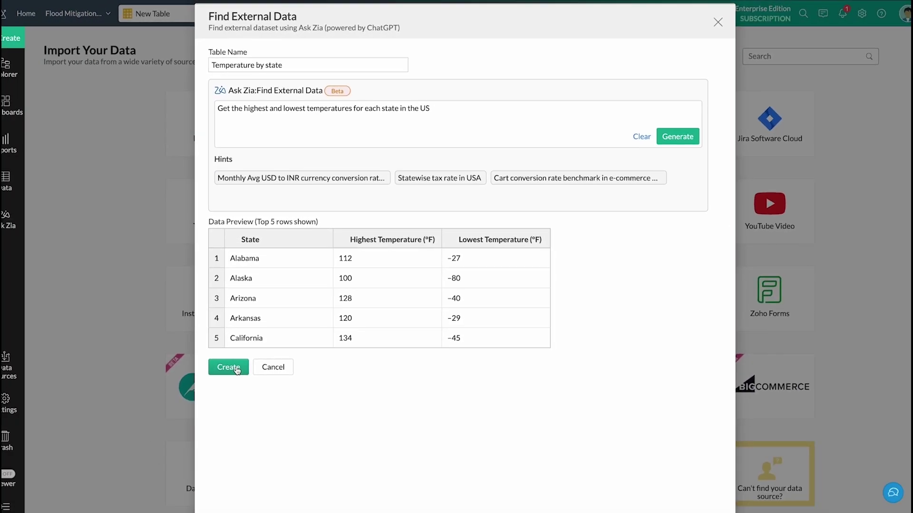
pyautogui.click(157, 496)
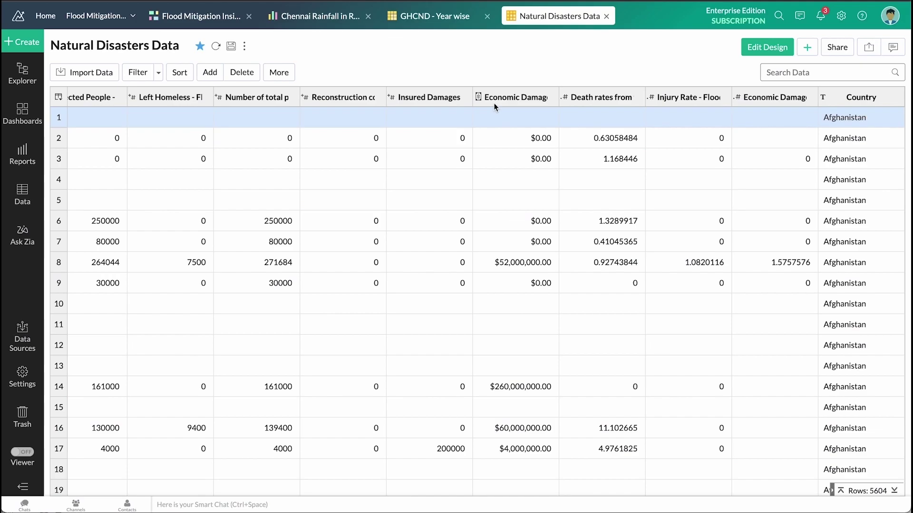
# - Add Zia's suggested synonym 'Economic Loss' to the Economic Damage column
pyautogui.rightClick(495, 97)
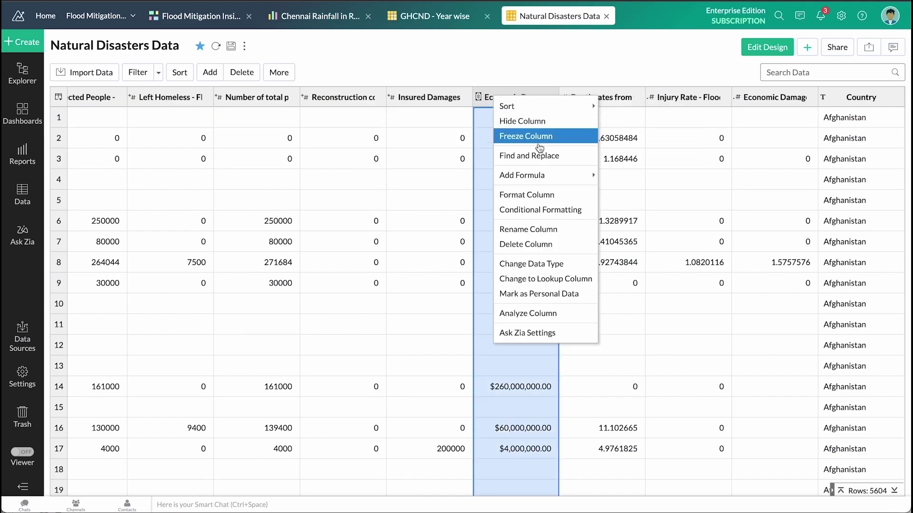
pyautogui.click(542, 332)
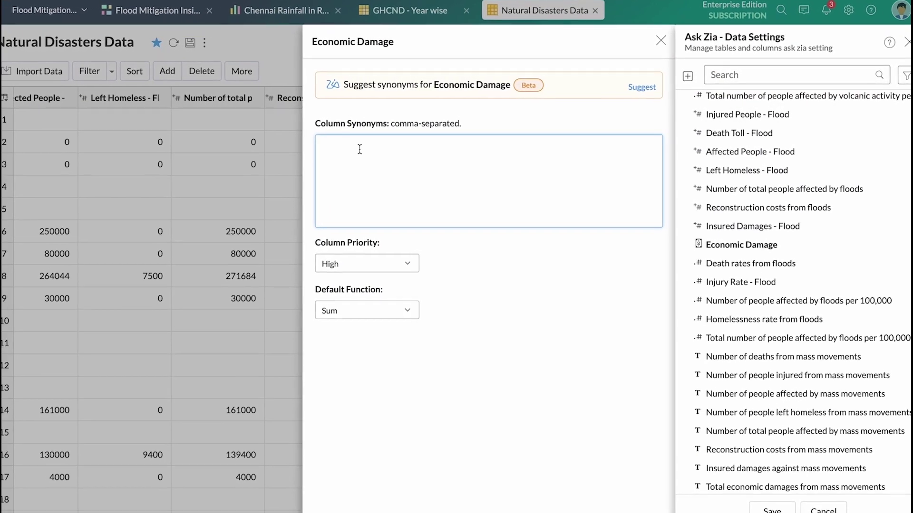
pyautogui.click(643, 88)
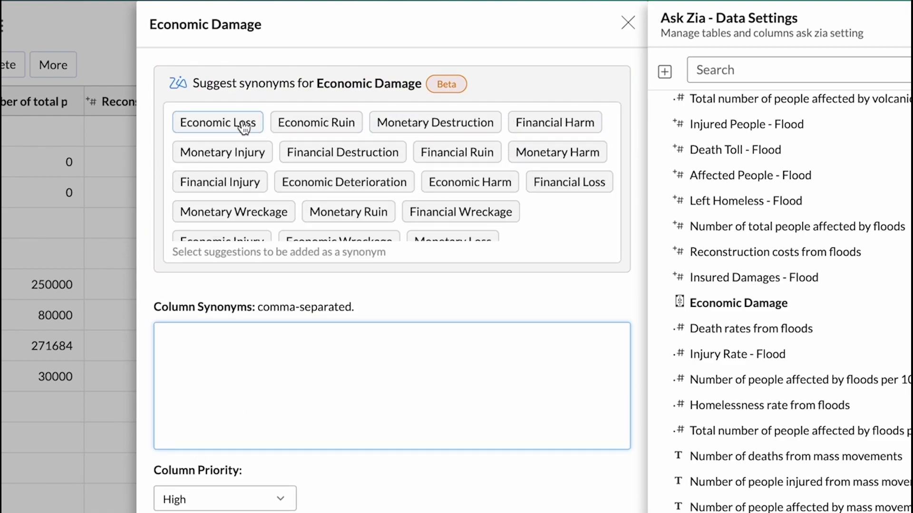
pyautogui.click(244, 126)
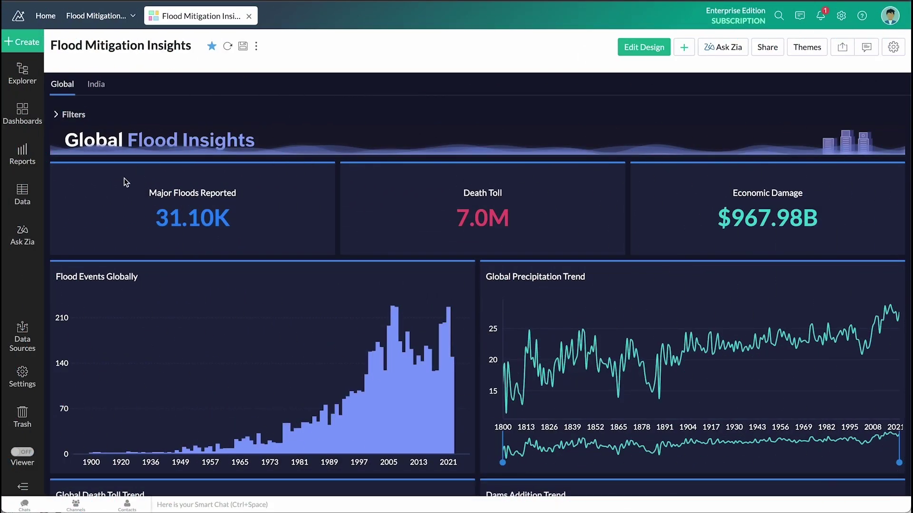
# - Open Ask Zia and switch its question language to Spanish
pyautogui.click(35, 229)
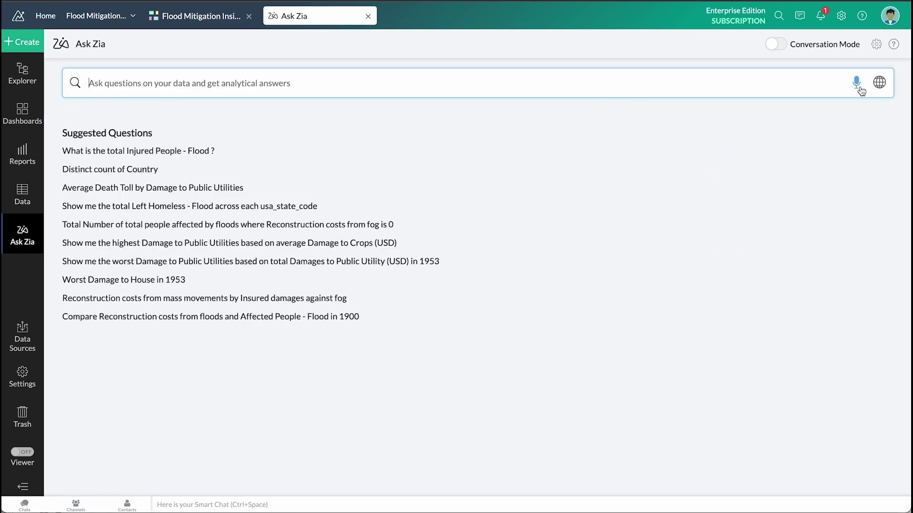
pyautogui.click(879, 84)
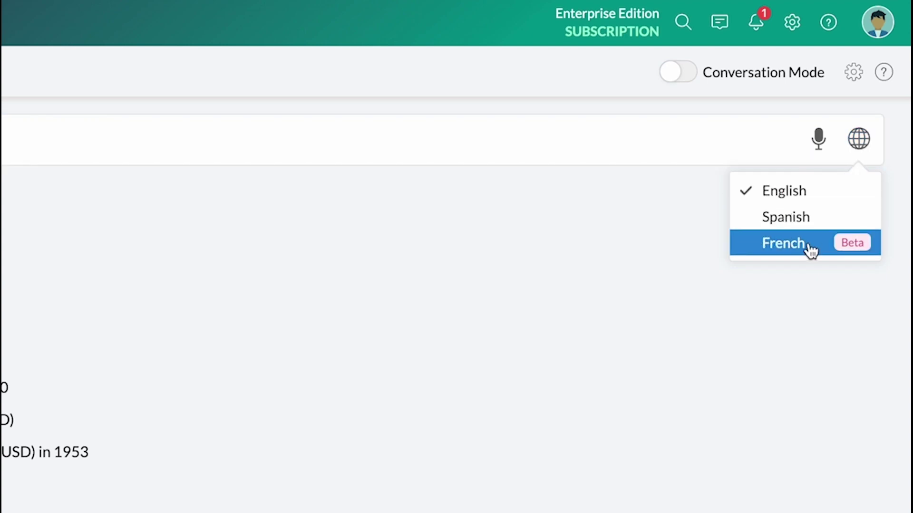
pyautogui.click(811, 221)
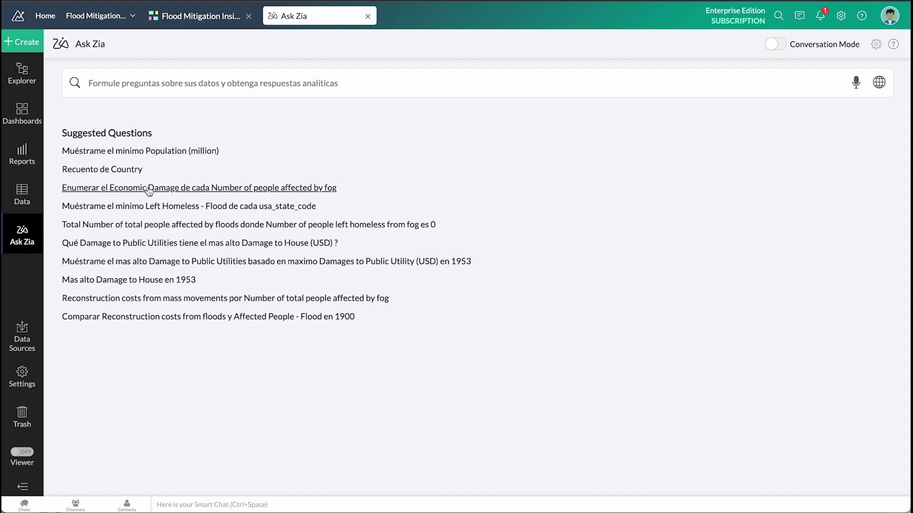
# - Ask in Spanish for total flood death toll per year over the last 24 years
pyautogui.click(149, 84)
pyautogui.write('número de muertos por año en los últimos 24 años')
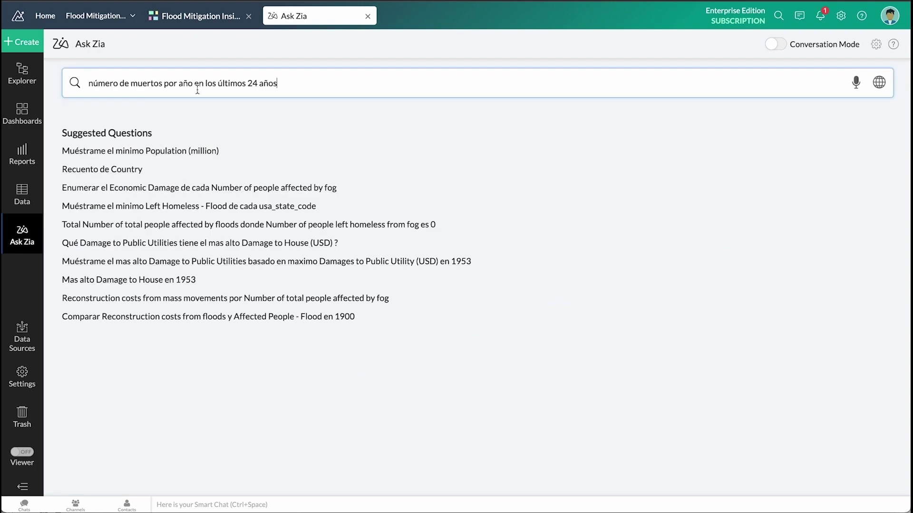
pyautogui.press('Return')
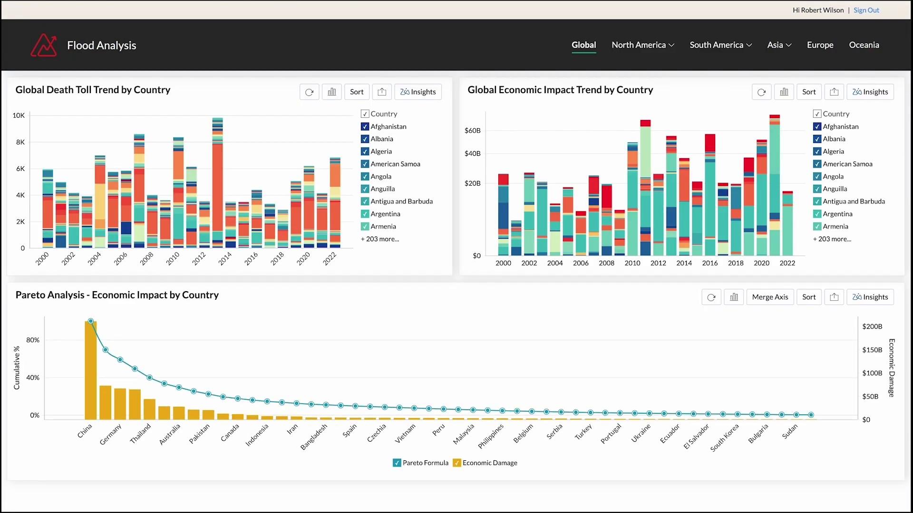
pyautogui.click(632, 48)
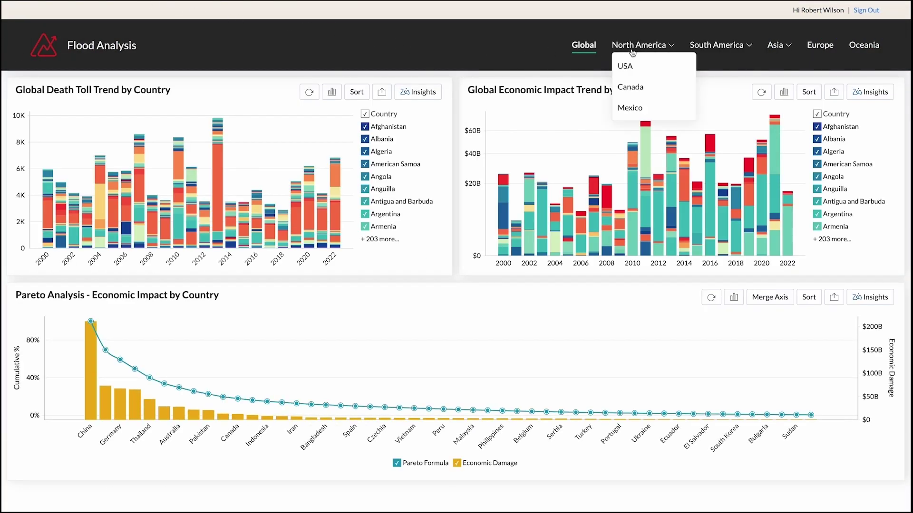
pyautogui.moveTo(785, 48)
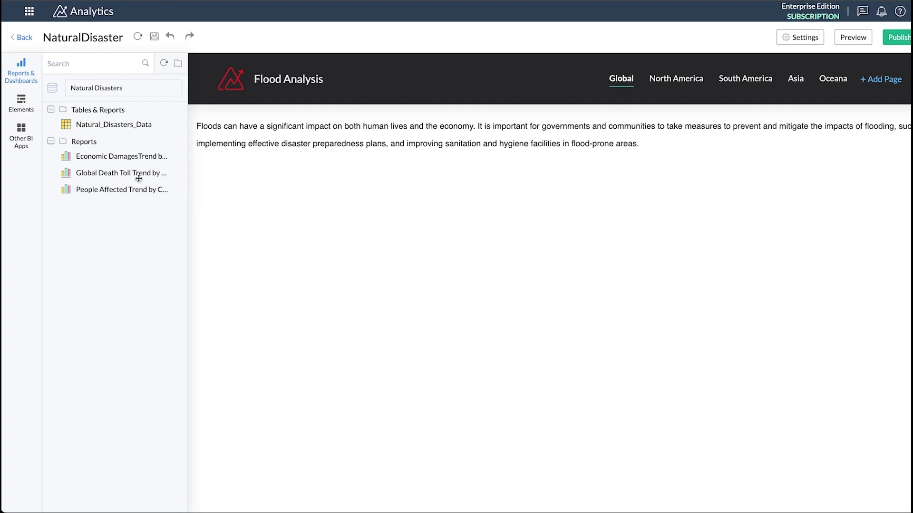
# - Place Global Death Toll Trend by Country and Tableau's Global Economic Impact Yearly Trend side by side
pyautogui.moveTo(138, 176); pyautogui.dragTo(217, 183)
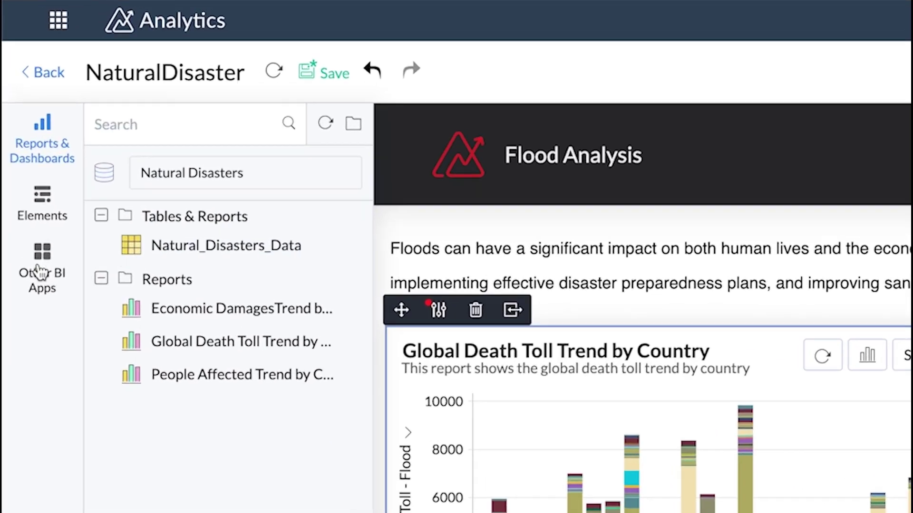
pyautogui.click(40, 272)
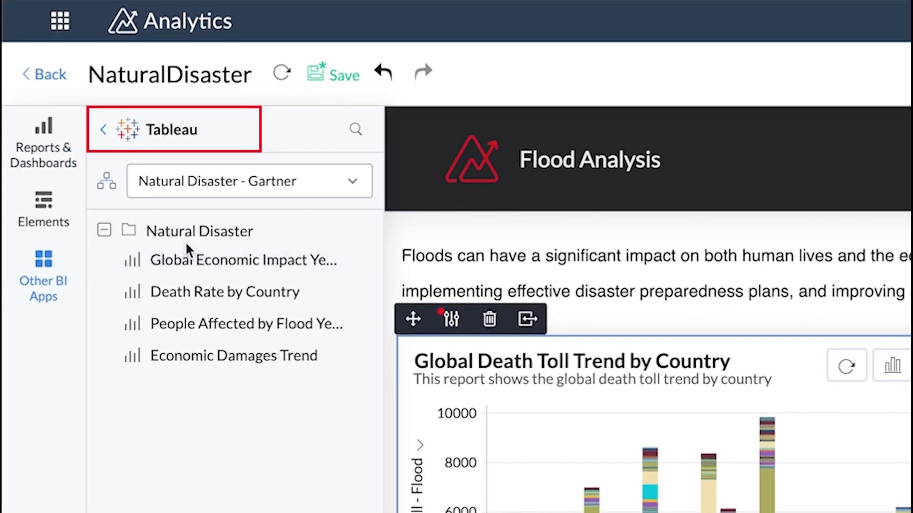
pyautogui.moveTo(185, 243); pyautogui.dragTo(912, 512)
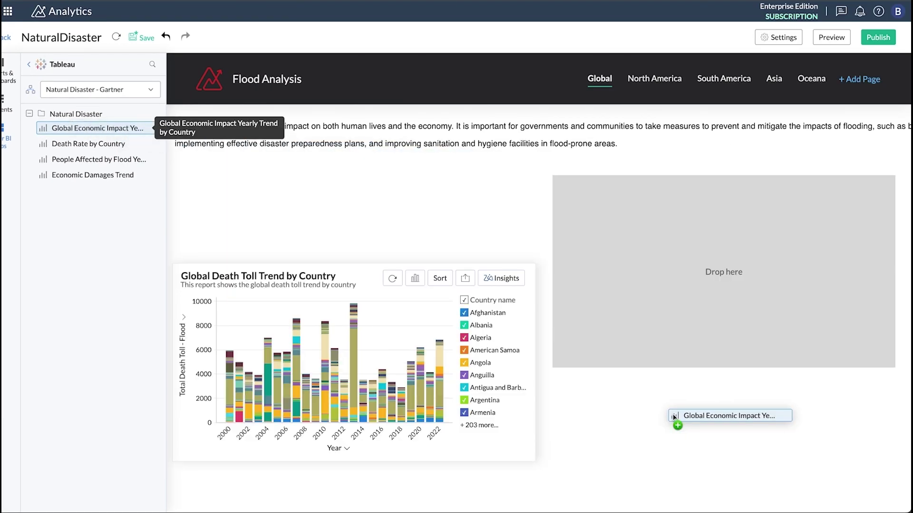
pyautogui.moveTo(674, 416); pyautogui.dragTo(674, 416)
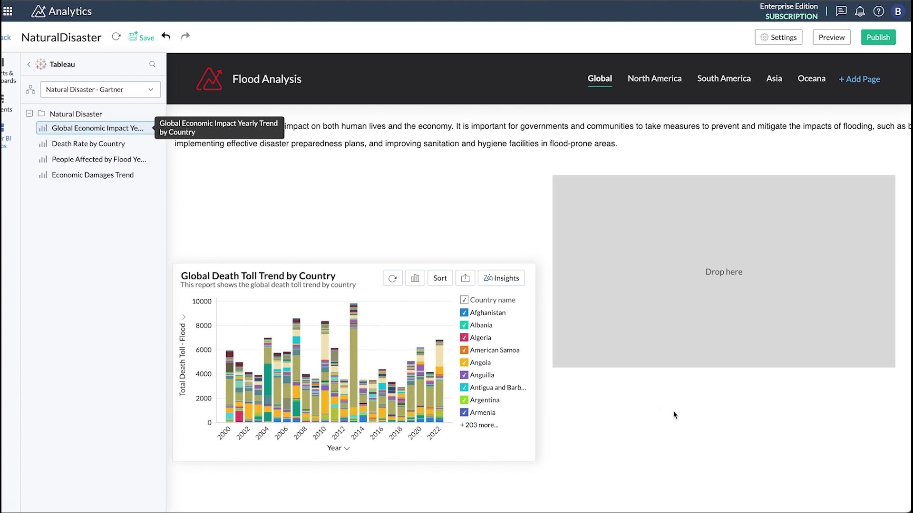